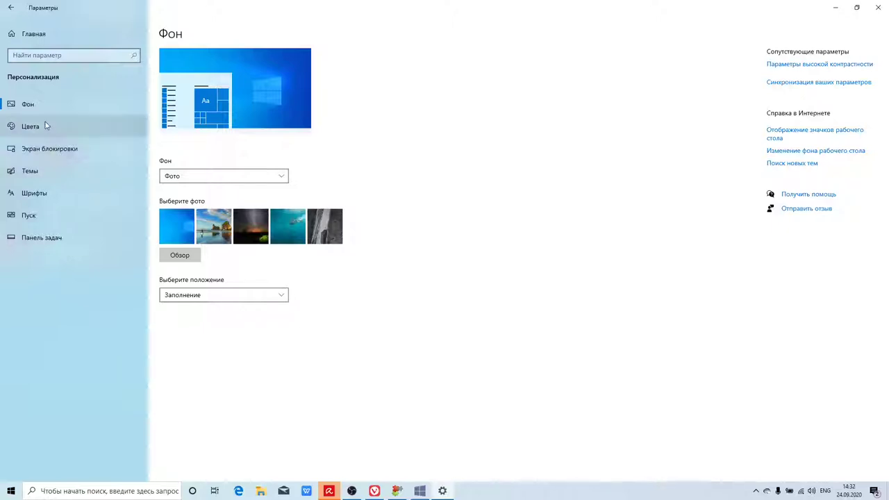
# Turn off transparency effects (Эффекты прозрачности) in the Colors (Цвета) personalization settings
pyautogui.click(46, 126)
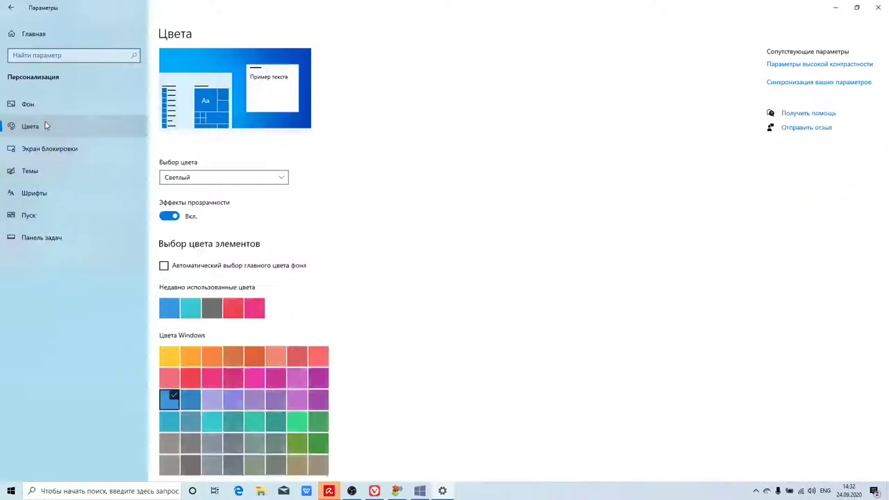
pyautogui.scroll(-1, 293, 260)
pyautogui.scroll(-1, 293, 260)
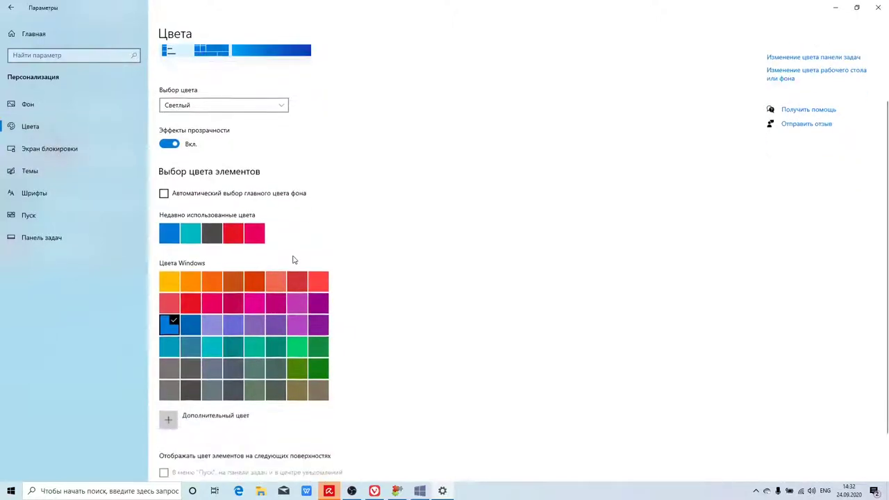
pyautogui.click(169, 144)
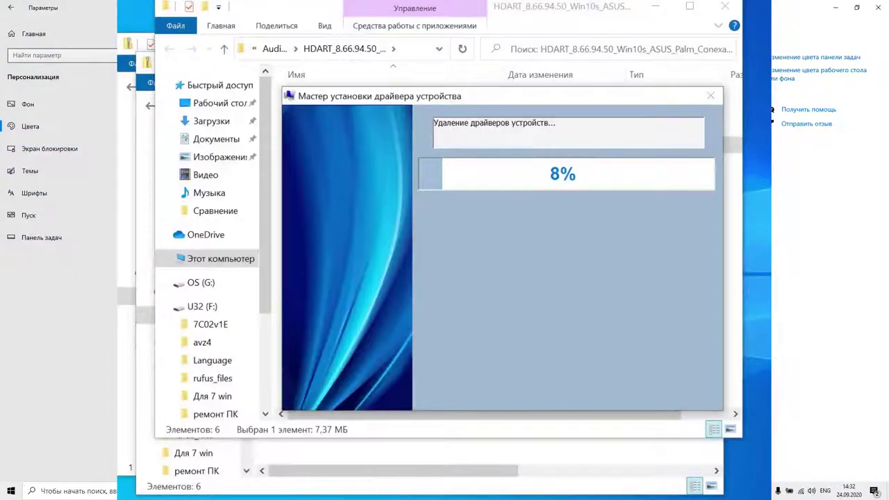
# Set the color mode (Выбор цвета) to Dark (Темный)
pyautogui.scroll(-2, 827, 209)
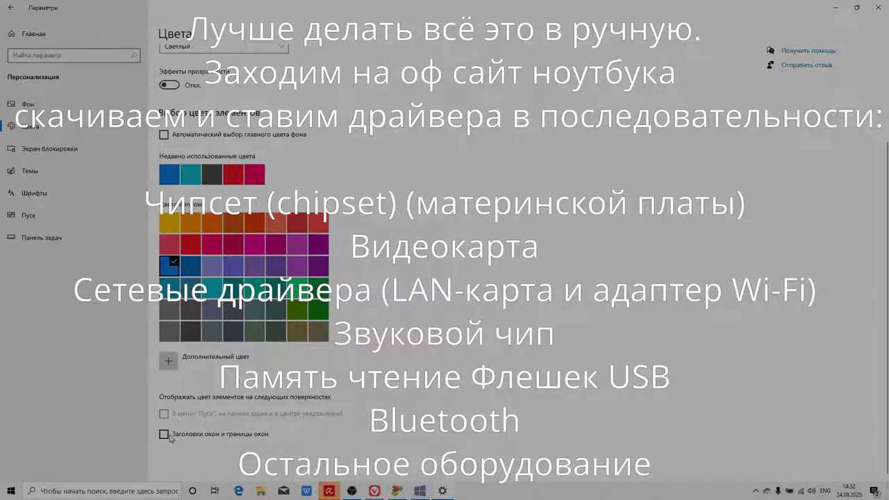
pyautogui.scroll(2, 188, 374)
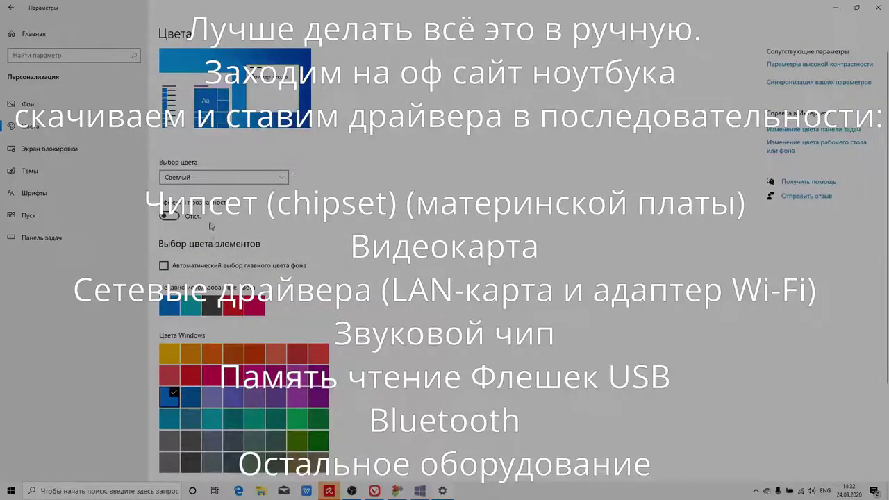
pyautogui.click(222, 178)
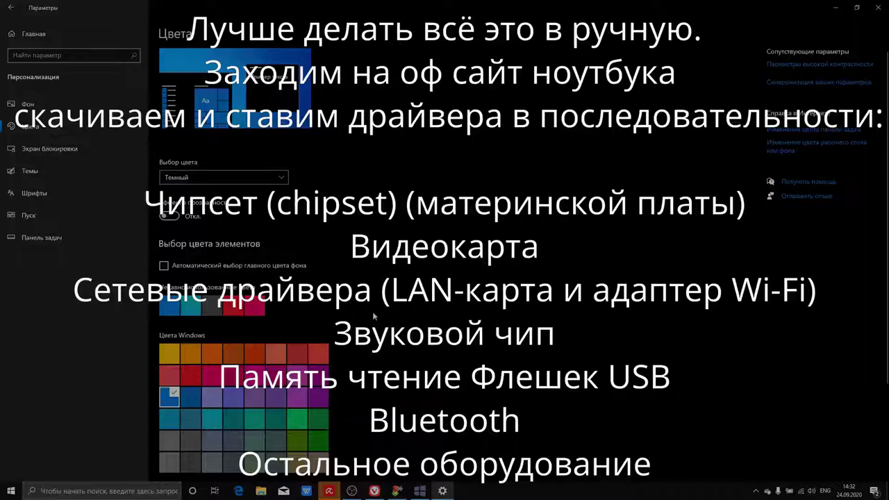
pyautogui.click(222, 179)
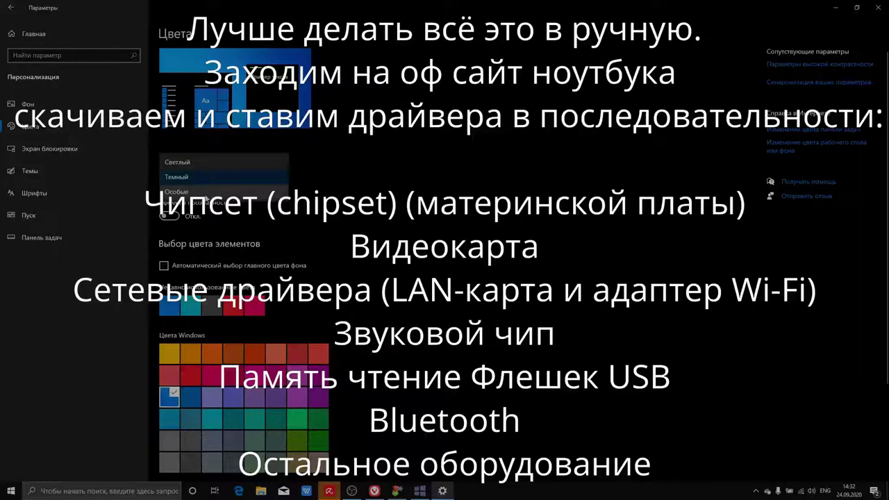
pyautogui.press('Escape')
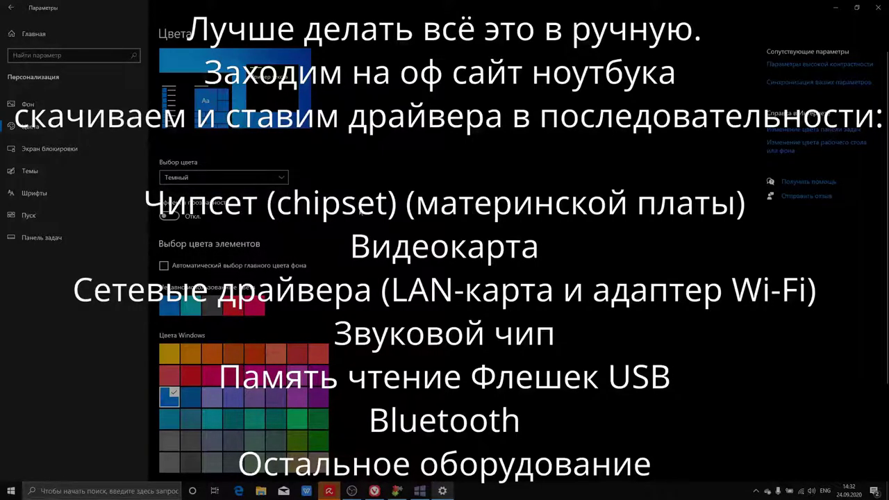
# Close the personalization settings window and check the Start menu in dark mode
pyautogui.click(14, 491)
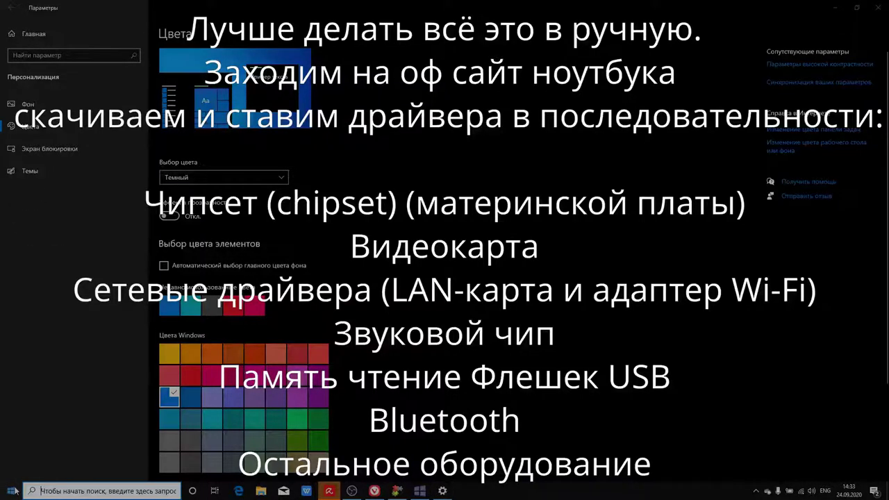
pyautogui.click(13, 491)
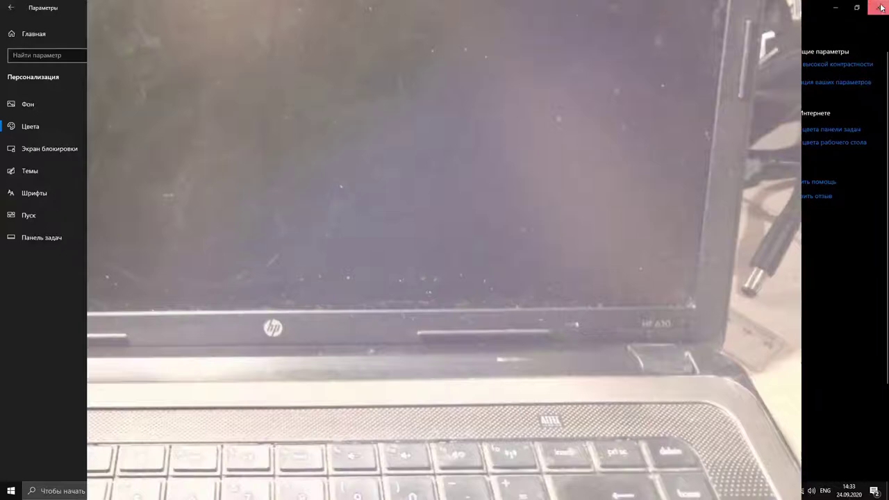
pyautogui.click(879, 8)
pyautogui.click(11, 491)
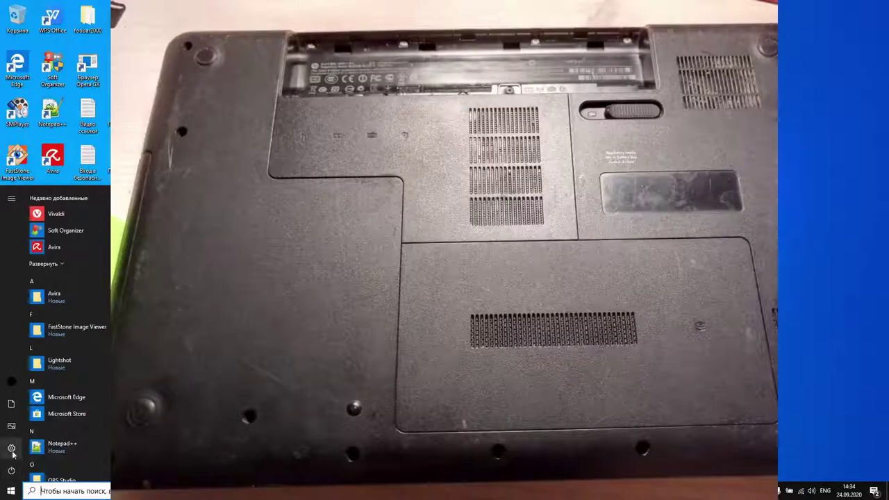
pyautogui.moveTo(14, 450)
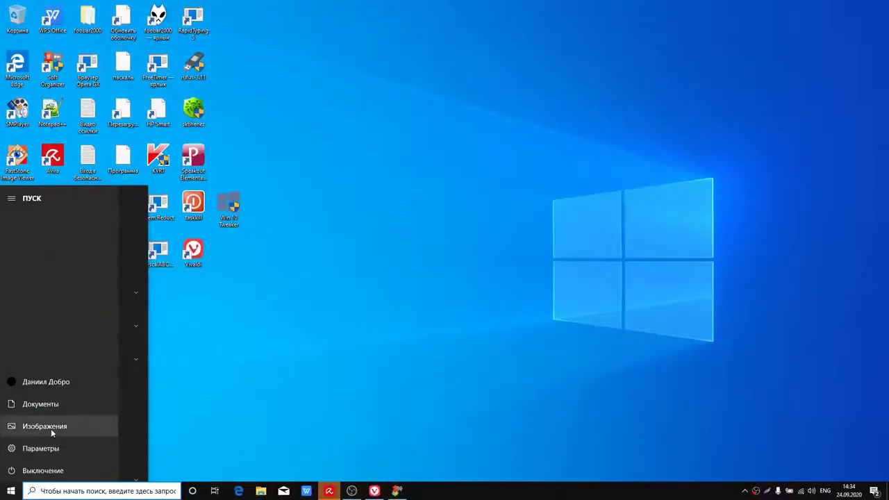
pyautogui.click(249, 376)
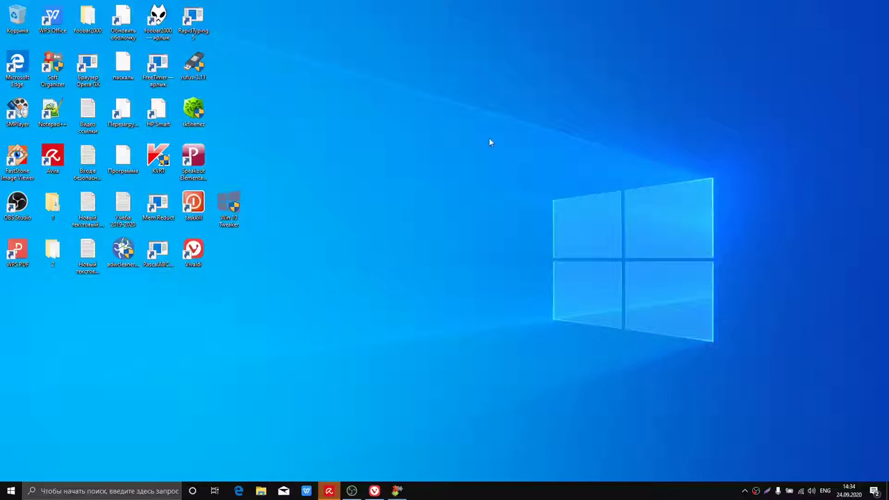
# Open the properties of This PC (Этот компьютер) from a new file manager window and move the system window lower
pyautogui.press('super+e')
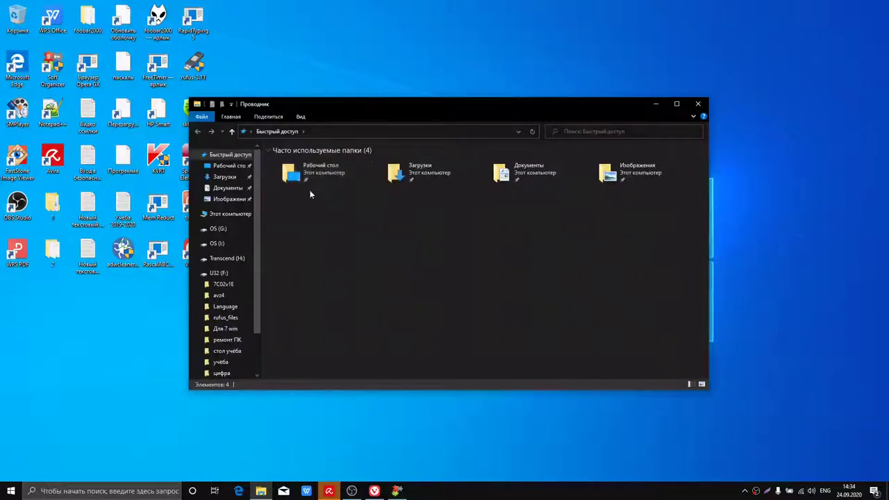
pyautogui.rightClick(232, 217)
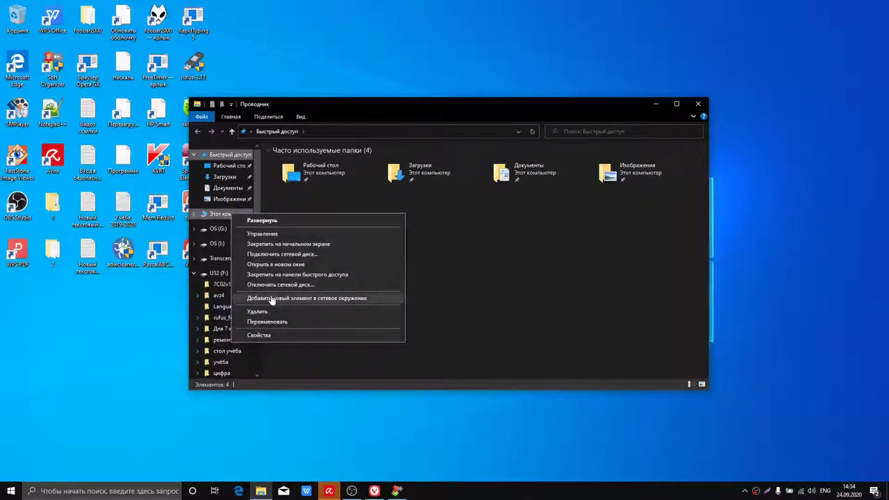
pyautogui.click(259, 336)
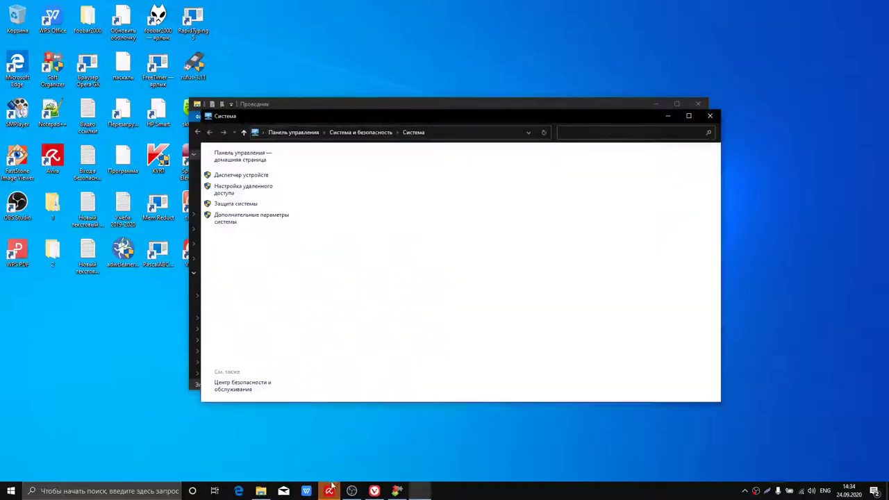
pyautogui.click(330, 492)
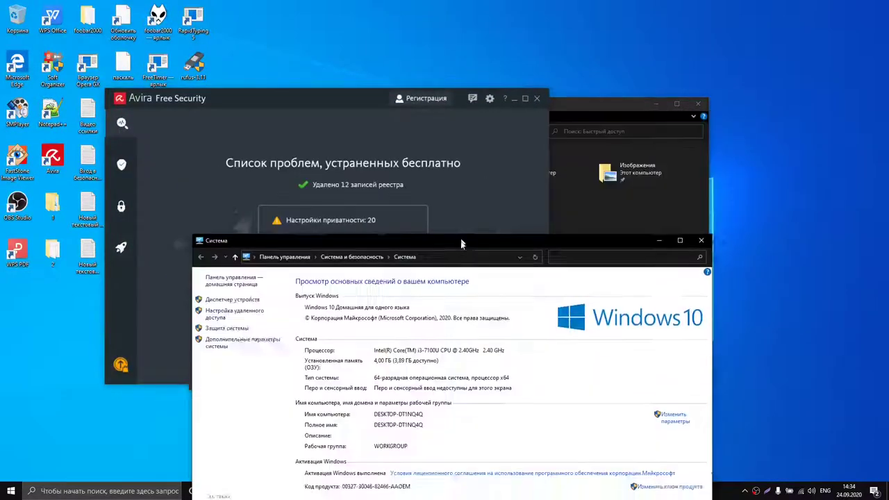
pyautogui.moveTo(455, 235); pyautogui.dragTo(462, 262)
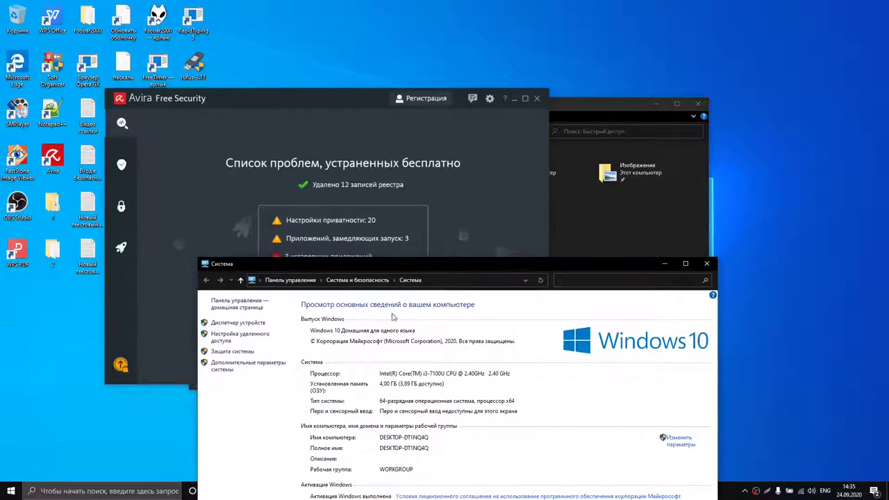
# Open the performance options (Параметры быстродействия) from the advanced system settings
pyautogui.click(259, 370)
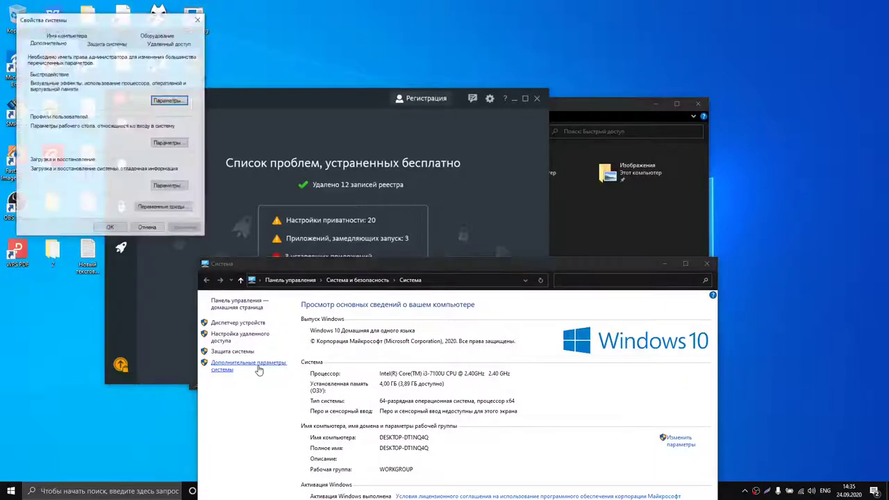
pyautogui.moveTo(125, 7); pyautogui.dragTo(473, 101)
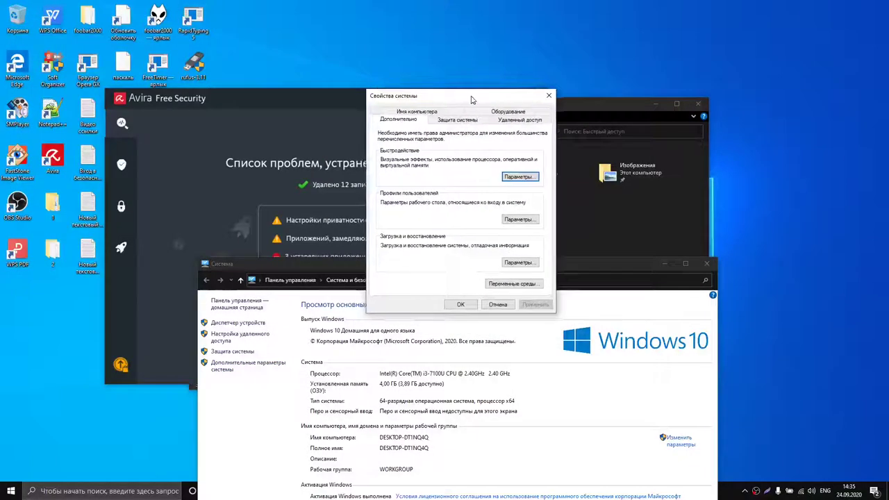
pyautogui.click(517, 179)
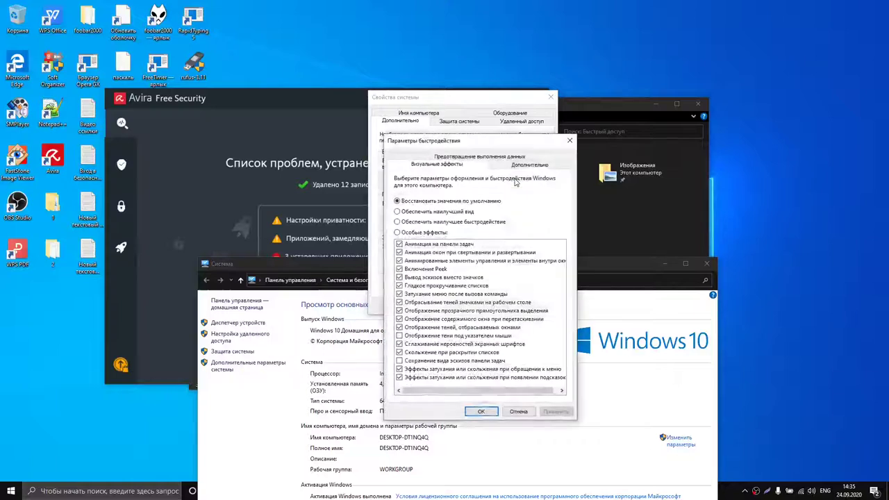
# Disable the visual effects for taskbar animation, window minimize and maximize animation, animated controls, and menu fading after a command
pyautogui.click(399, 244)
pyautogui.click(400, 252)
pyautogui.click(400, 261)
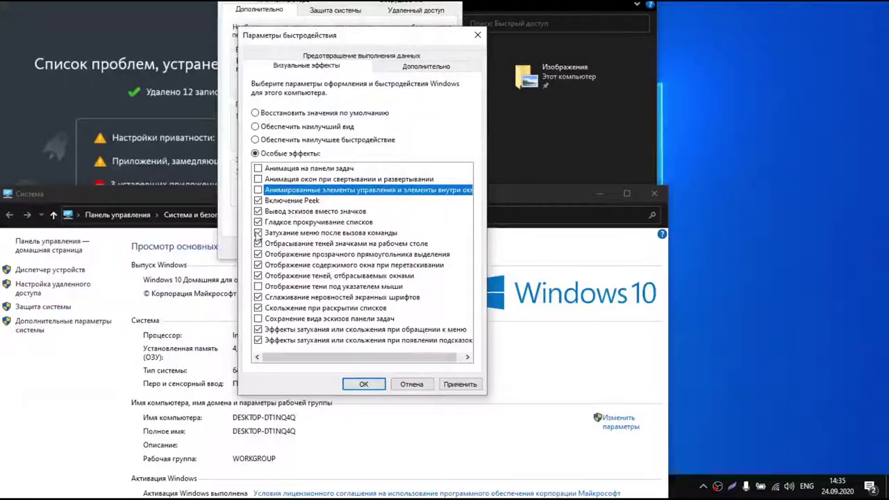
pyautogui.click(400, 294)
# Disable desktop icon shadows, the transparent selection rectangle, window contents while dragging, and shadows under windows
pyautogui.click(258, 244)
pyautogui.click(258, 254)
pyautogui.click(259, 264)
pyautogui.click(259, 276)
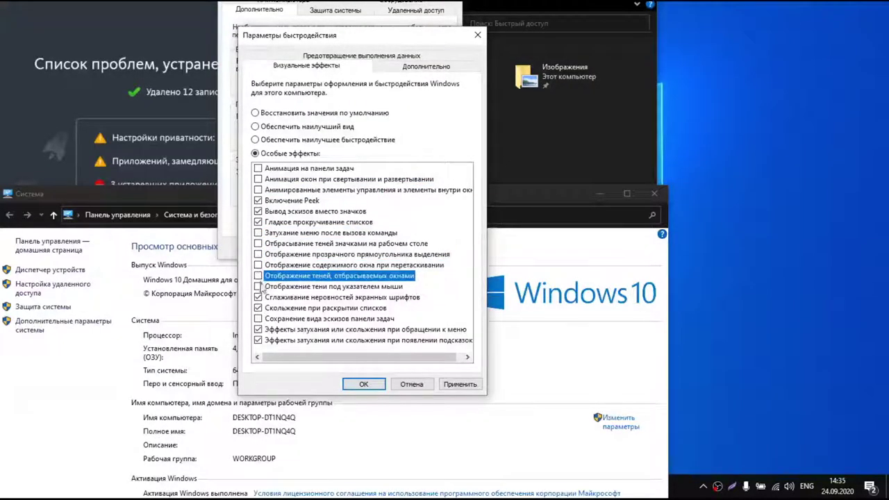
# Disable the fade or slide effects for menus and tooltips, keep list sliding enabled, and apply the visual effects
pyautogui.click(259, 308)
pyautogui.click(258, 307)
pyautogui.click(258, 330)
pyautogui.click(258, 340)
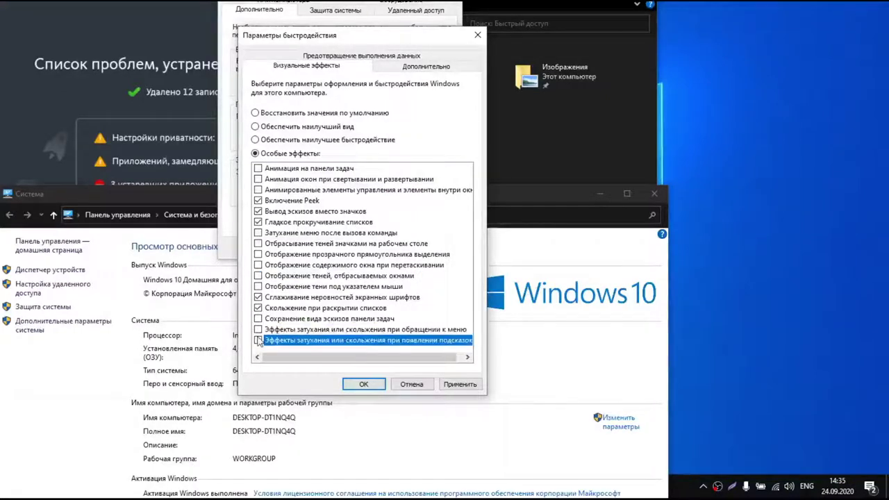
pyautogui.click(445, 387)
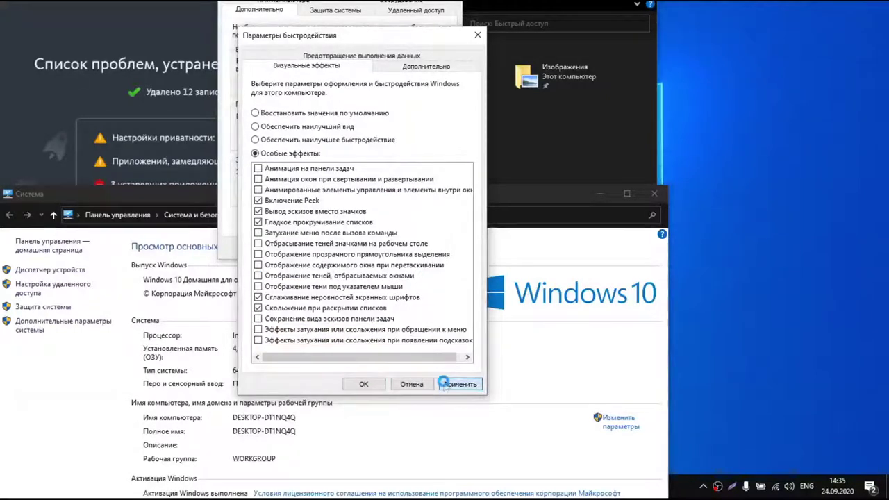
# View the data execution prevention settings and turn off automatic paging file sizing in the virtual memory settings
pyautogui.click(432, 67)
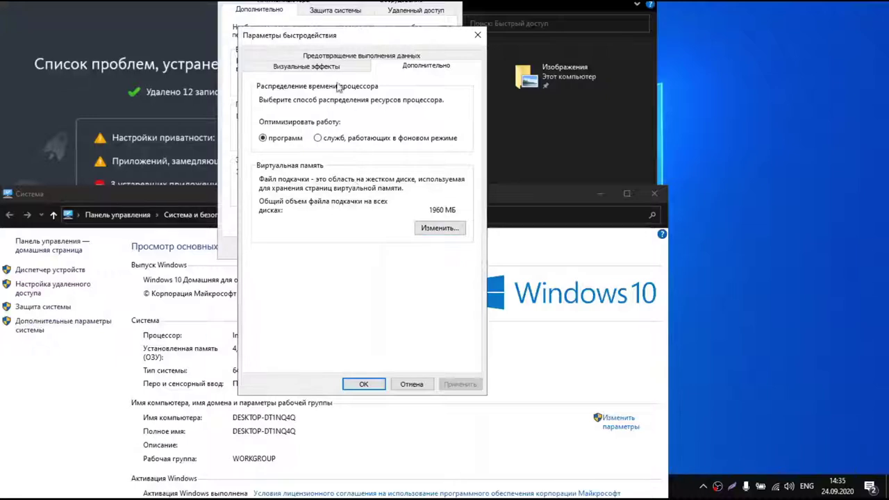
pyautogui.click(375, 57)
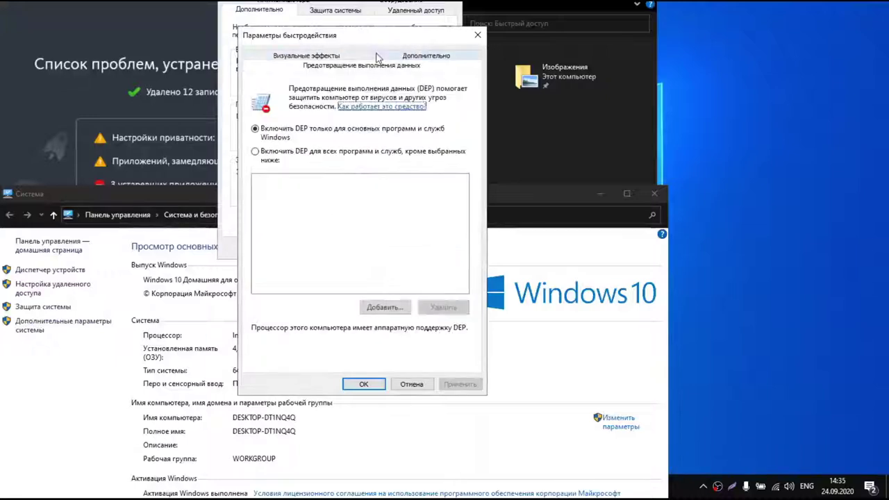
pyautogui.click(422, 59)
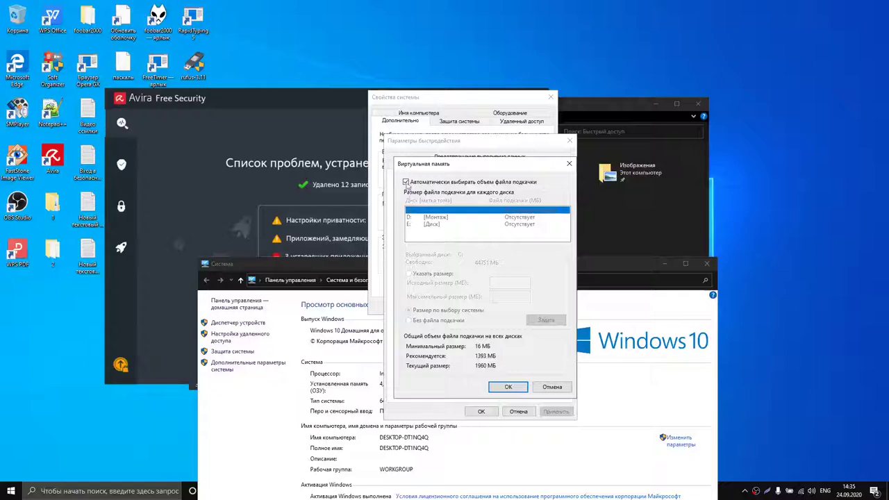
pyautogui.click(406, 183)
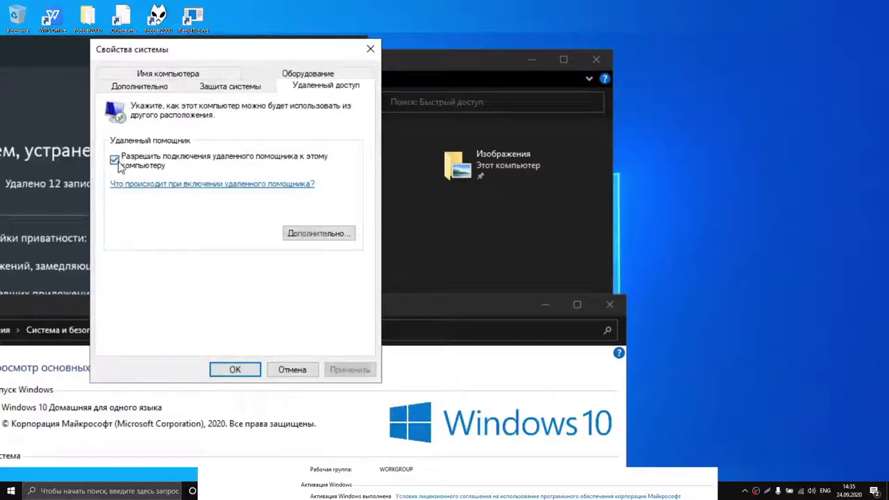
# Disallow Remote Assistance connections to this computer and apply the change
pyautogui.click(117, 164)
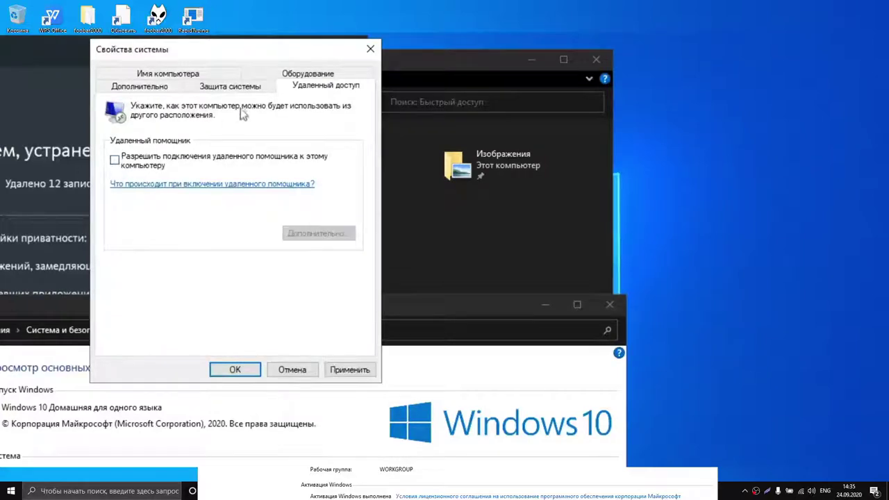
pyautogui.click(350, 370)
pyautogui.click(309, 73)
pyautogui.click(142, 73)
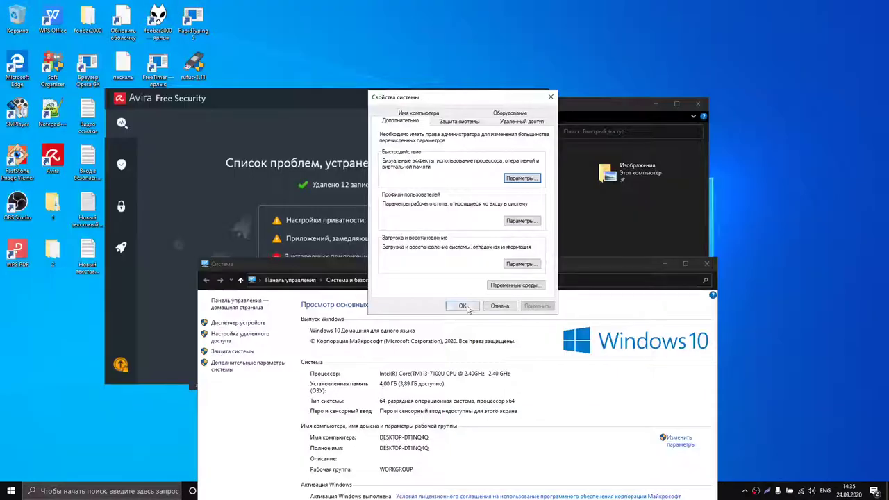
# Turn on system protection for local disk C: with maximum disk space usage of 10% and apply it
pyautogui.click(464, 123)
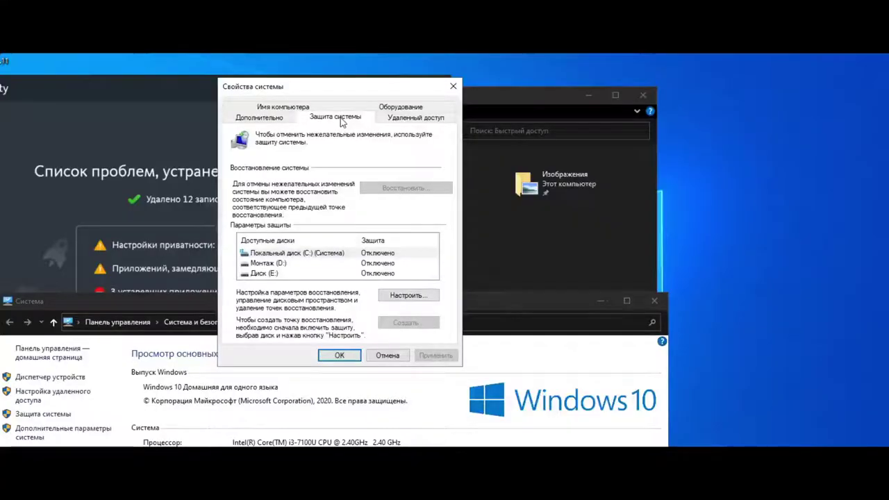
pyautogui.click(375, 255)
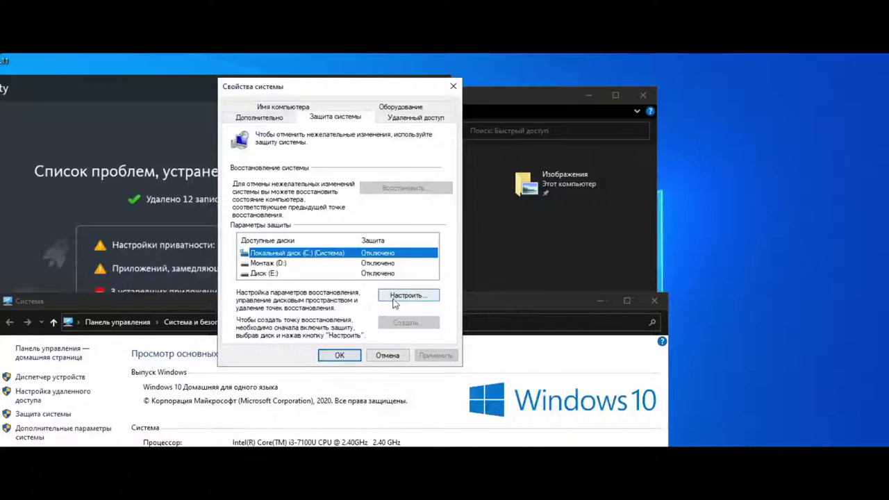
pyautogui.click(396, 295)
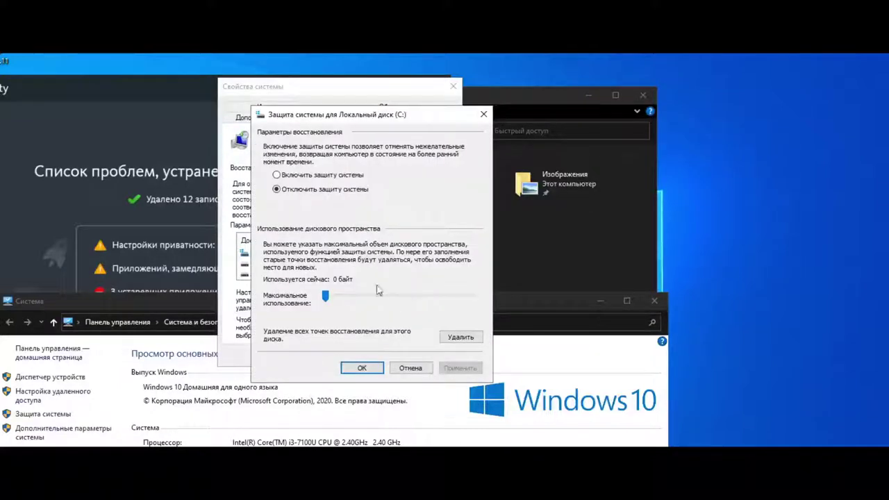
pyautogui.click(276, 176)
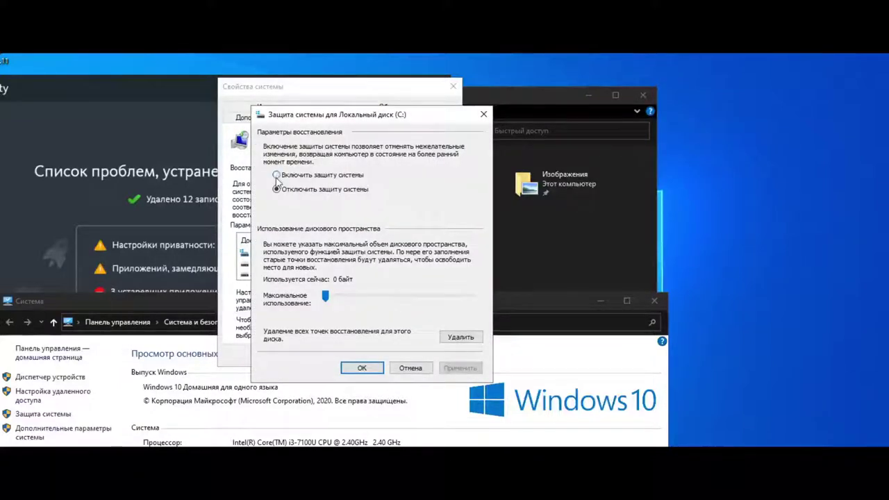
pyautogui.moveTo(325, 297); pyautogui.dragTo(340, 305)
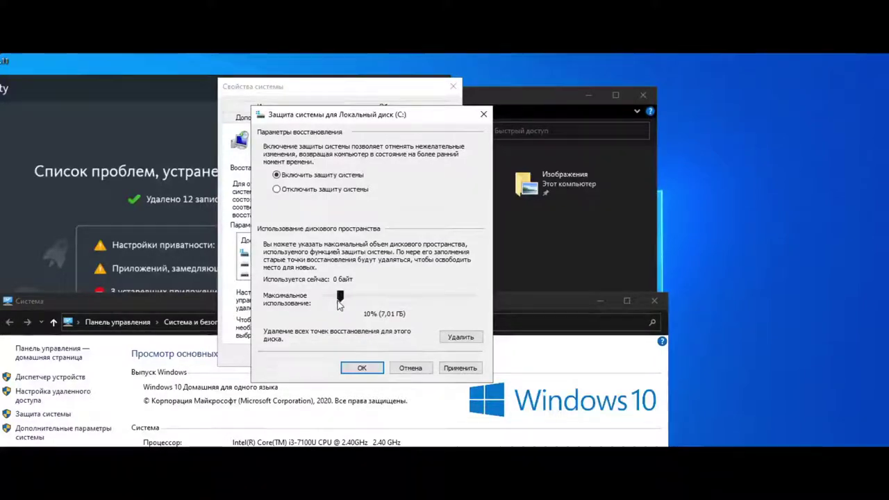
pyautogui.moveTo(338, 304); pyautogui.dragTo(342, 302)
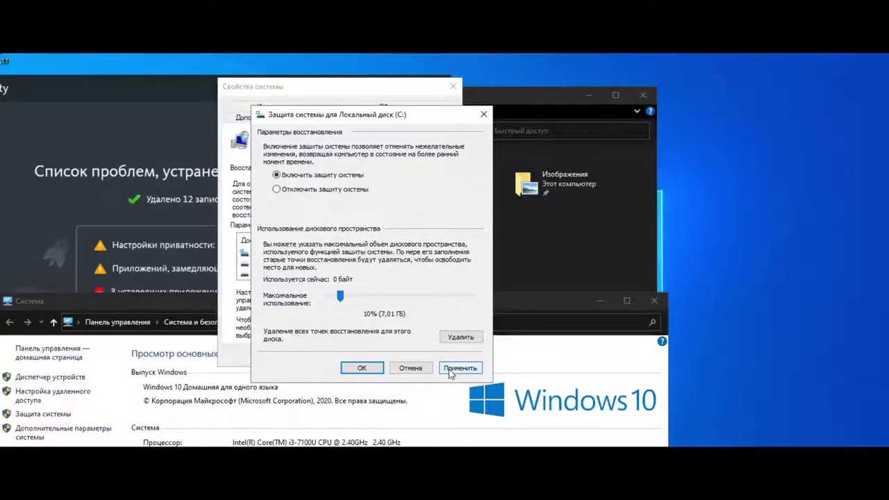
pyautogui.click(459, 368)
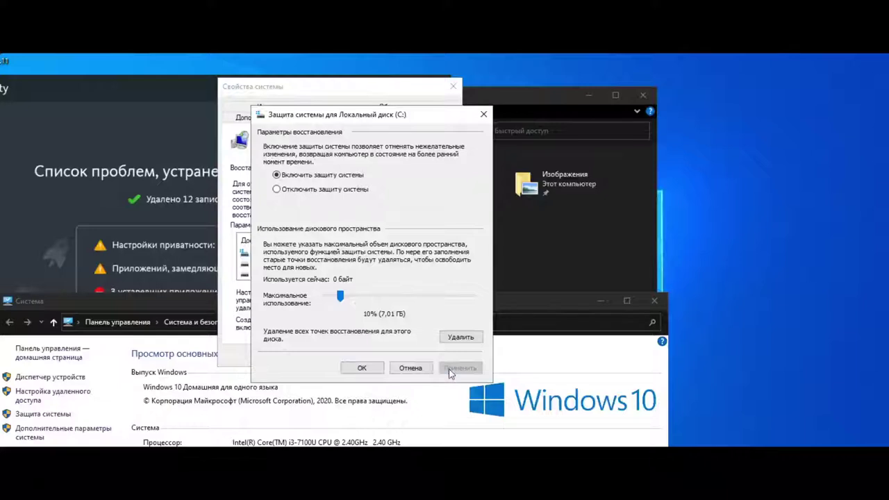
pyautogui.click(367, 369)
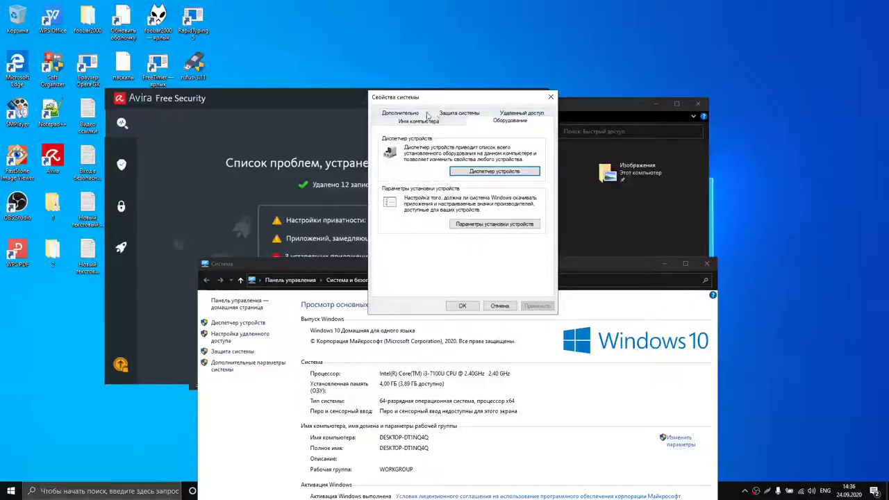
# Review the advanced system properties and the protection settings of the available drives
pyautogui.click(278, 117)
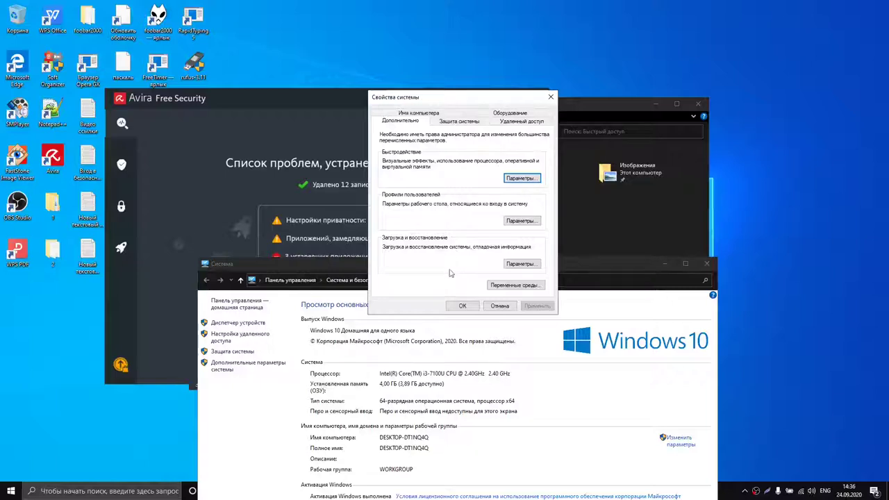
pyautogui.click(460, 122)
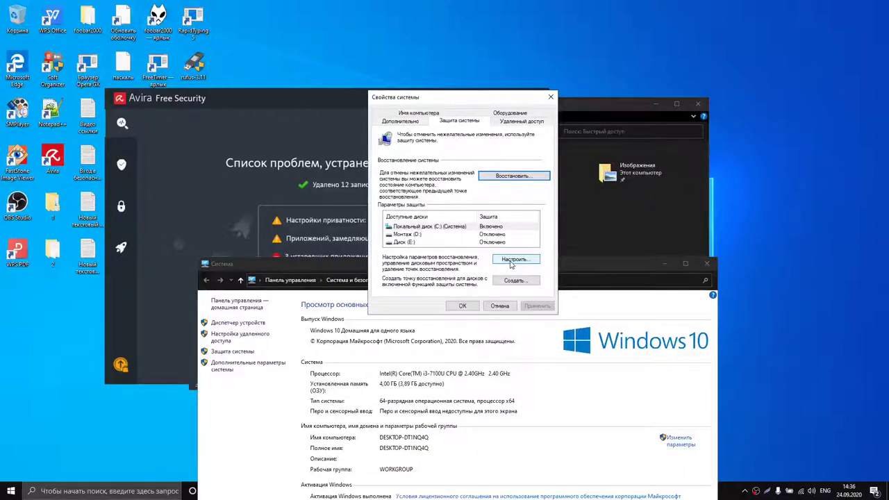
pyautogui.click(235, 346)
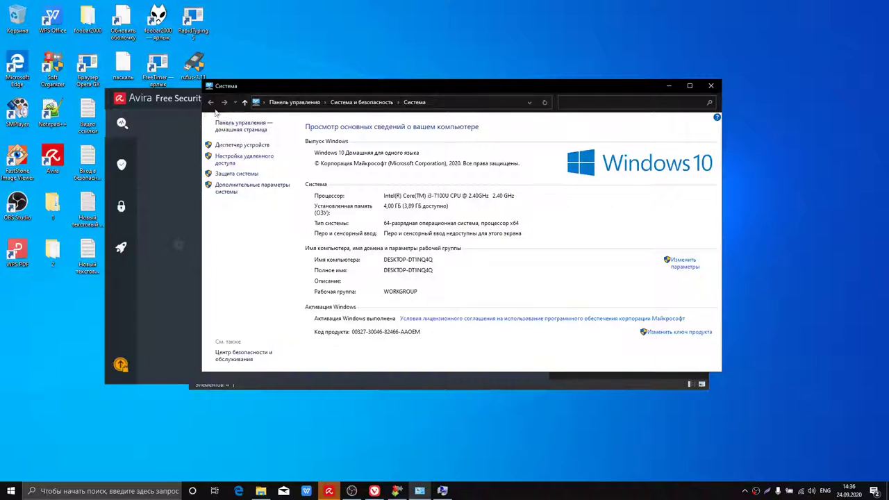
# Open the Control Panel home page, maximize its window, and display all items as small icons
pyautogui.click(234, 130)
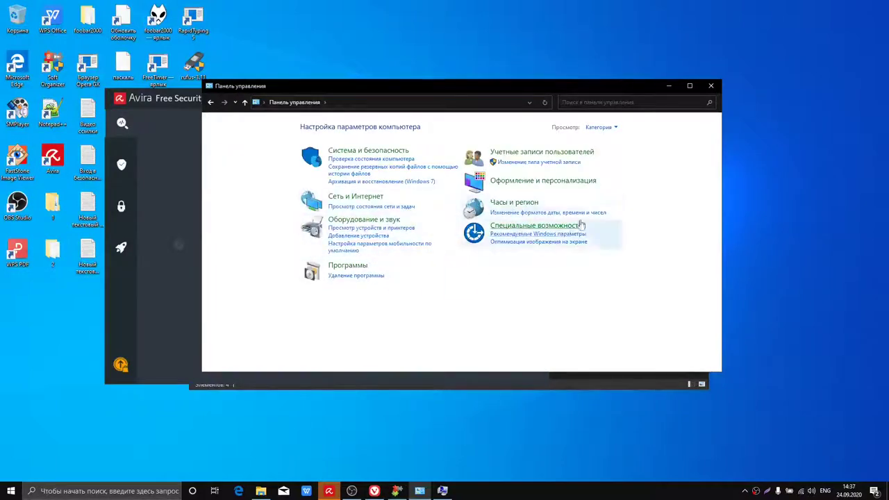
pyautogui.click(690, 86)
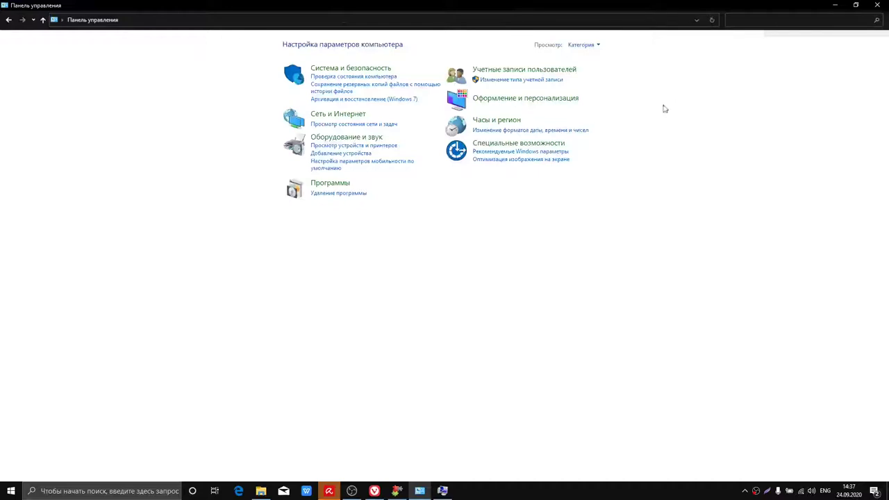
pyautogui.click(580, 45)
pyautogui.click(588, 81)
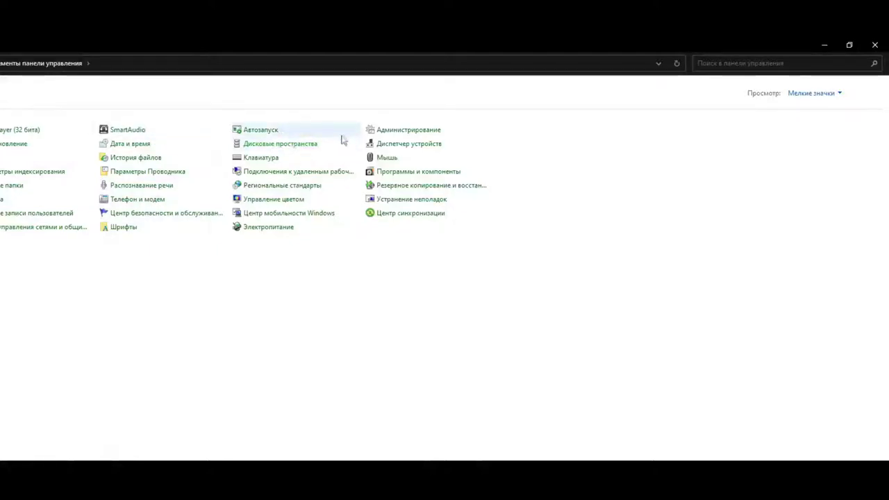
# Open the advanced power settings of the Balanced power plan and check the list of available plans
pyautogui.click(264, 229)
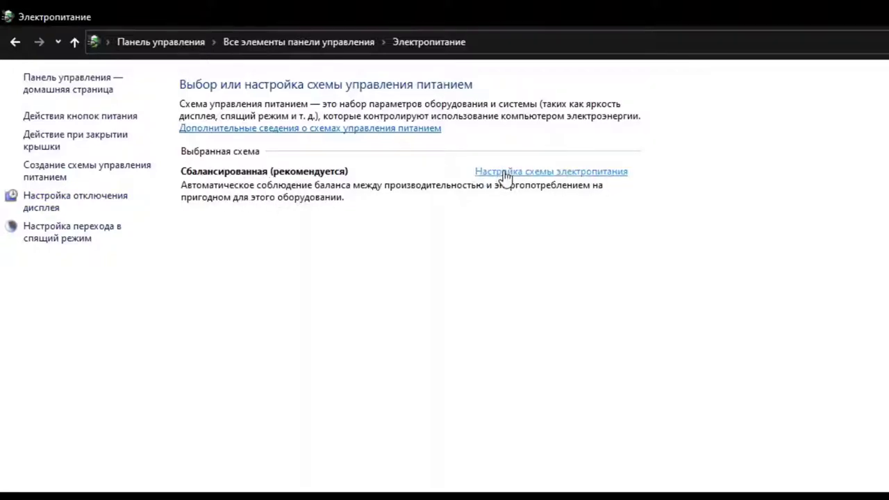
pyautogui.click(505, 173)
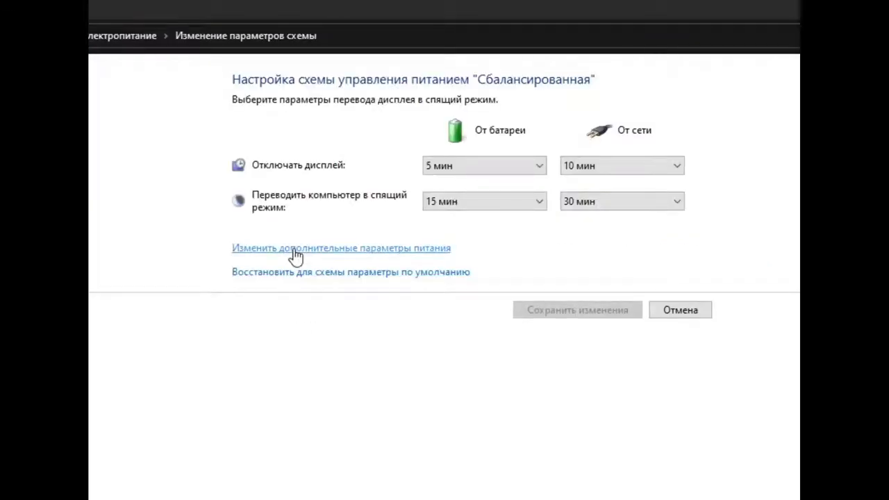
pyautogui.click(295, 251)
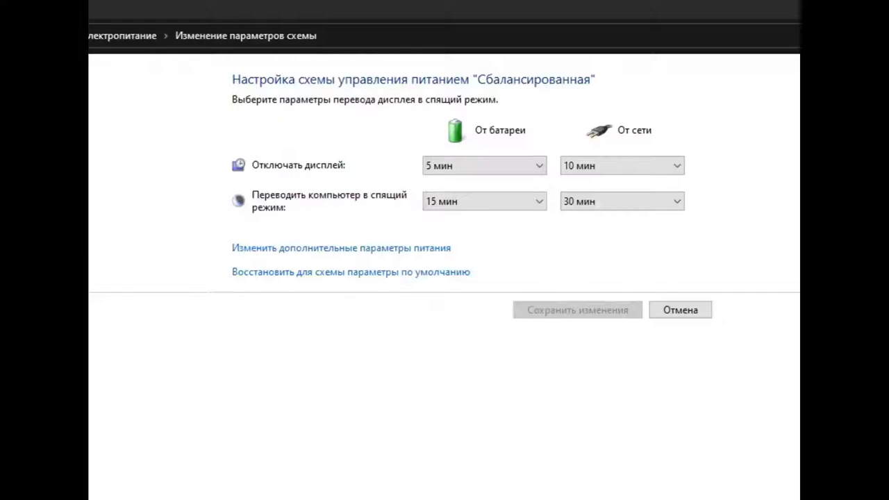
pyautogui.click(351, 231)
pyautogui.click(348, 243)
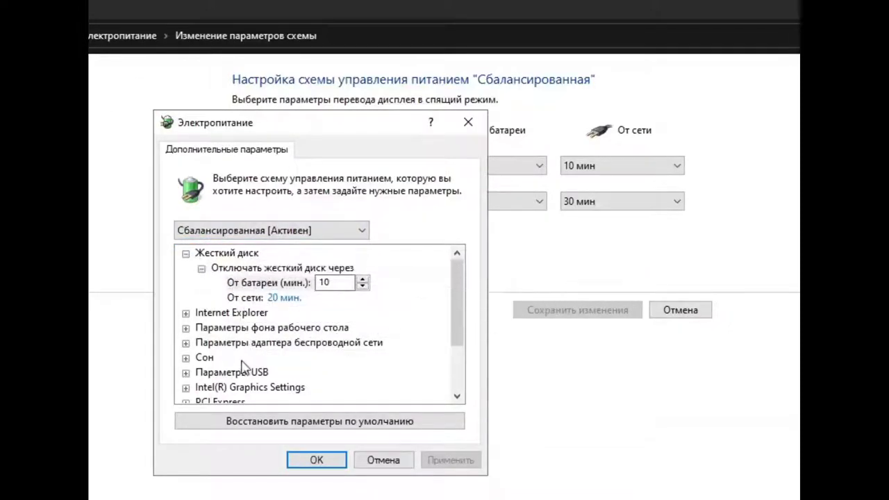
# Look through the advanced power categories and expand the JavaScript timer frequency under Internet Explorer
pyautogui.scroll(-2, 243, 368)
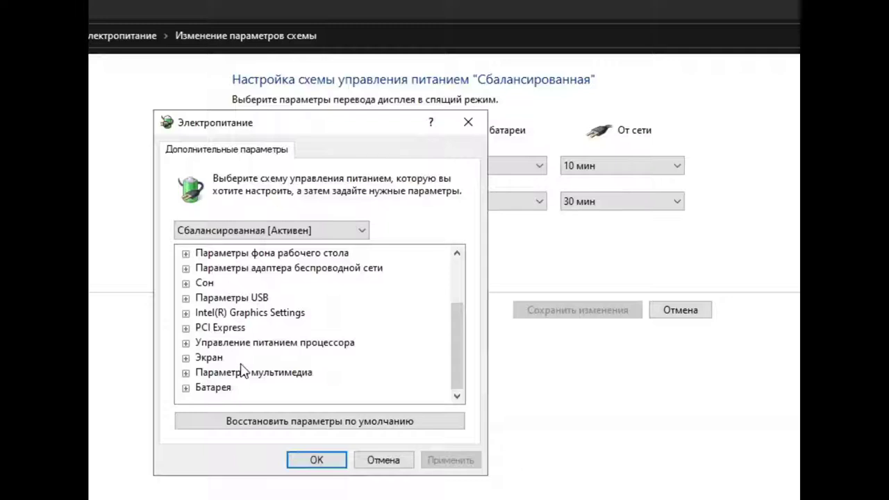
pyautogui.scroll(2, 223, 354)
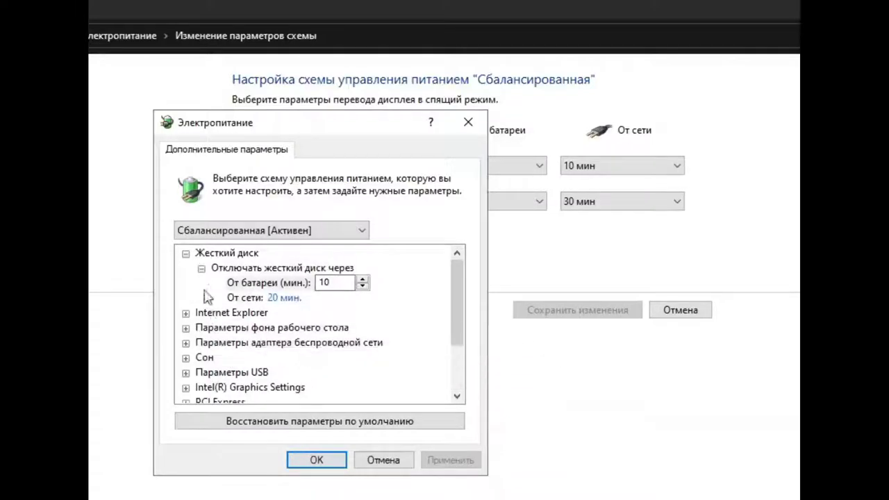
pyautogui.click(186, 313)
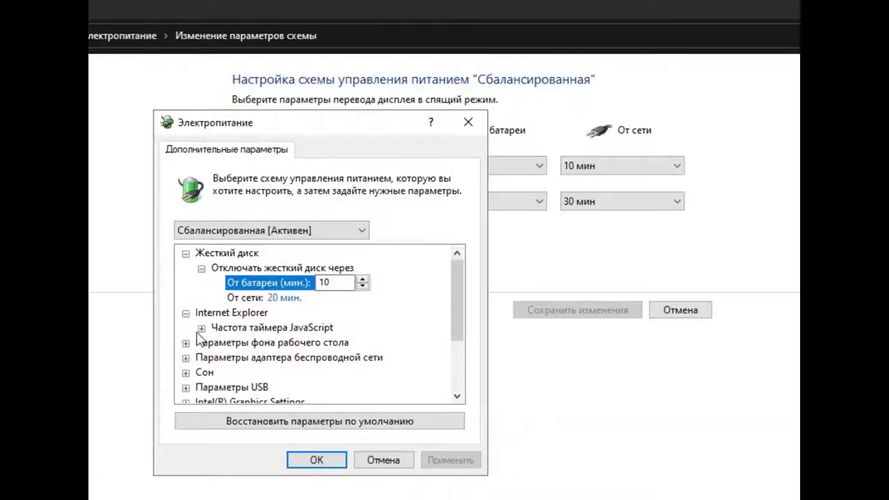
pyautogui.click(201, 328)
# Expand the multimedia settings and check the plugged-in sleep options for when sharing media
pyautogui.scroll(-4, 201, 339)
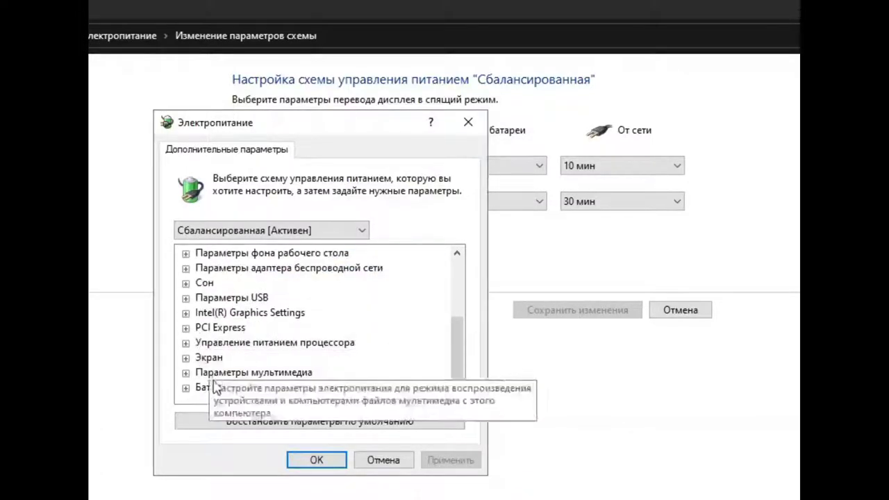
pyautogui.click(186, 373)
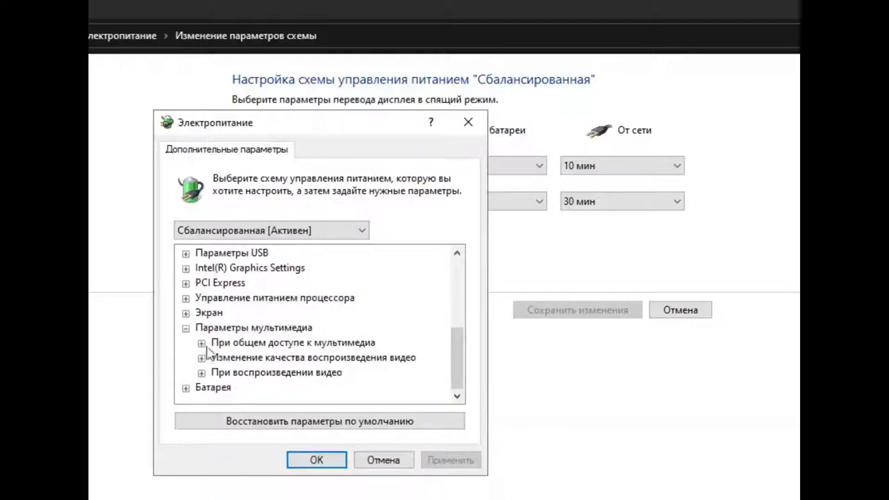
pyautogui.click(202, 343)
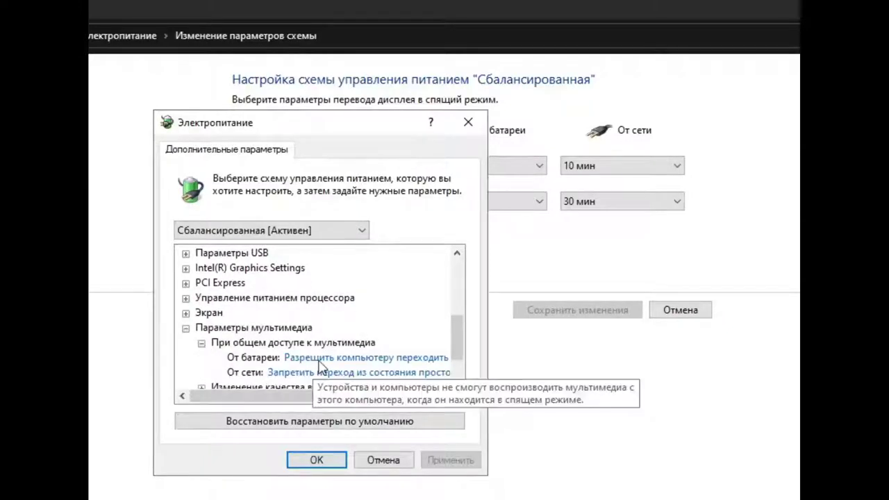
pyautogui.click(317, 373)
pyautogui.click(319, 378)
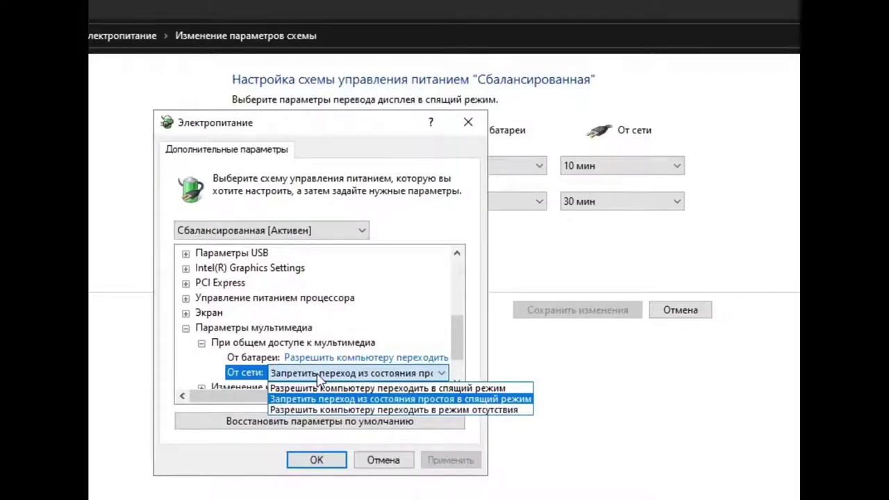
pyautogui.click(318, 378)
pyautogui.scroll(-1, 238, 377)
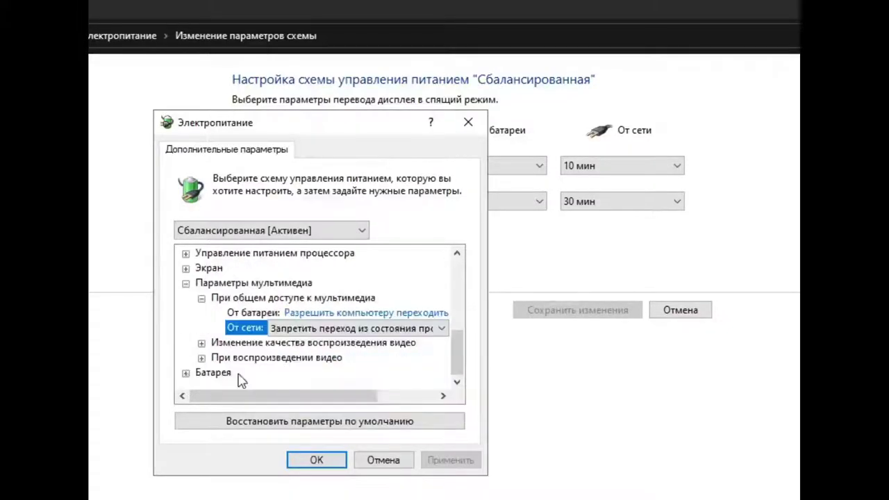
# Set the video playback quality bias to performance for both battery and plugged-in power
pyautogui.click(202, 343)
pyautogui.click(312, 359)
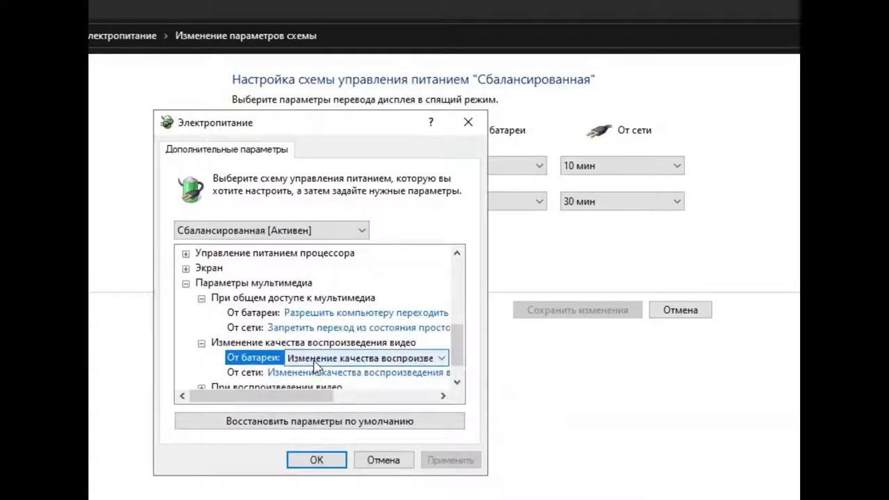
pyautogui.click(313, 360)
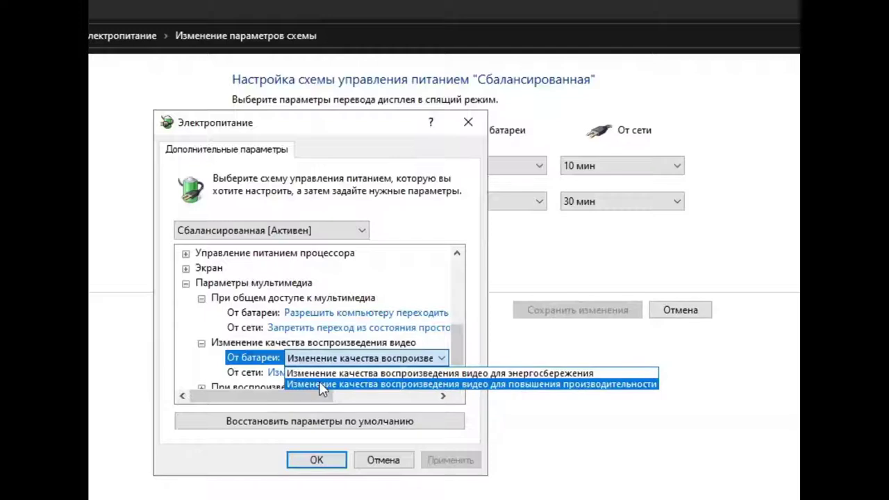
pyautogui.click(322, 384)
pyautogui.click(323, 373)
pyautogui.click(327, 374)
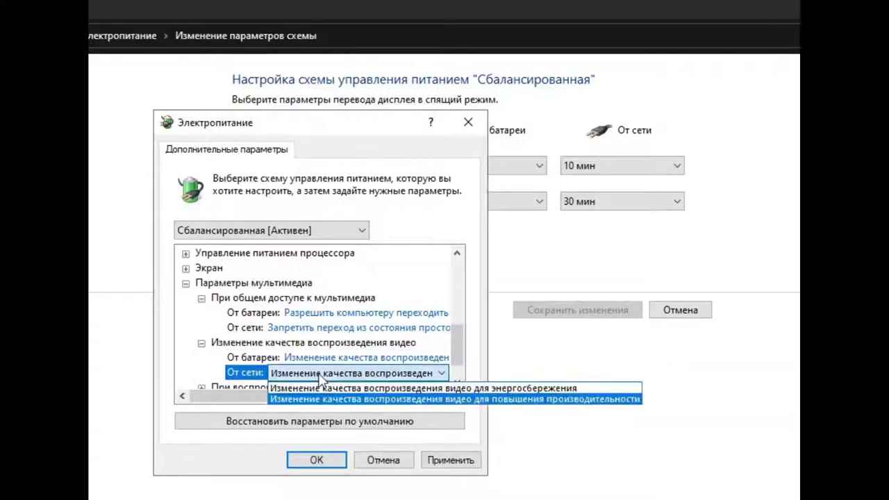
pyautogui.click(328, 399)
# Set video playback on battery to optimize video quality and apply the power settings
pyautogui.scroll(-1, 247, 363)
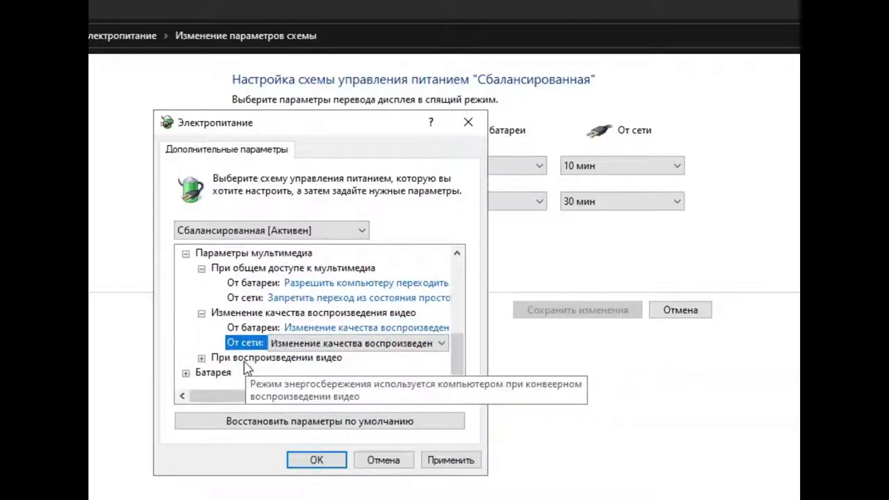
pyautogui.doubleClick(233, 357)
pyautogui.scroll(-1, 242, 369)
pyautogui.click(314, 344)
pyautogui.click(316, 345)
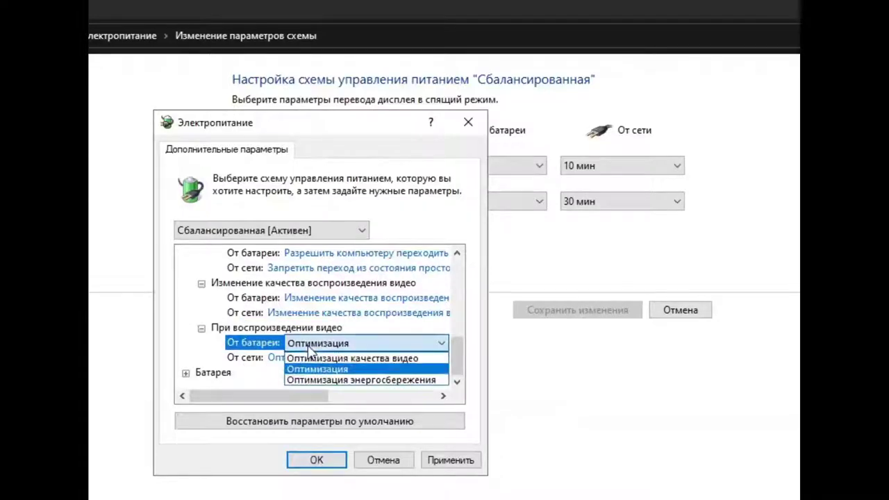
pyautogui.click(334, 359)
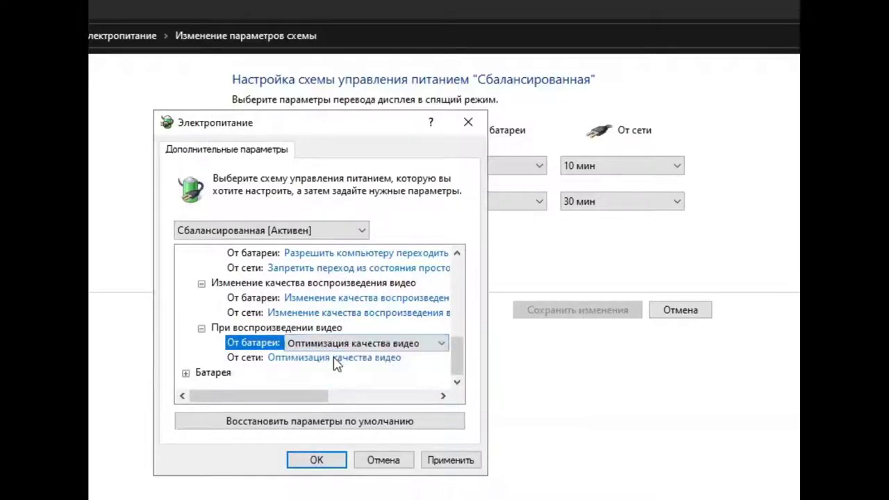
pyautogui.click(434, 461)
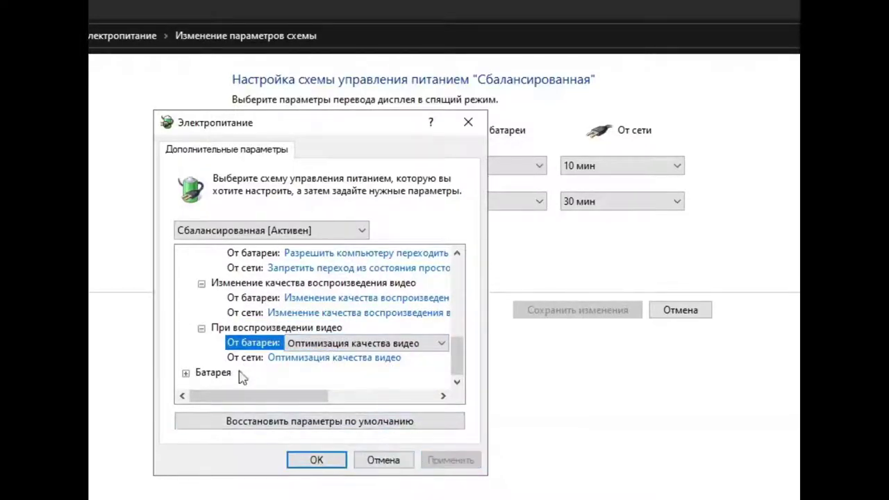
# Expand the Battery category and the Intel(R) Graphics Power Plan in the advanced power settings to examine their options
pyautogui.click(186, 373)
pyautogui.scroll(4, 234, 351)
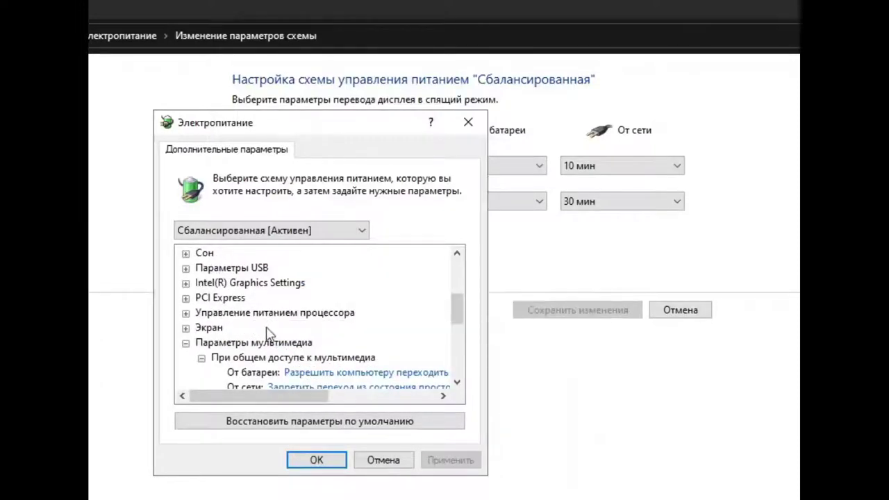
pyautogui.click(270, 286)
pyautogui.click(186, 283)
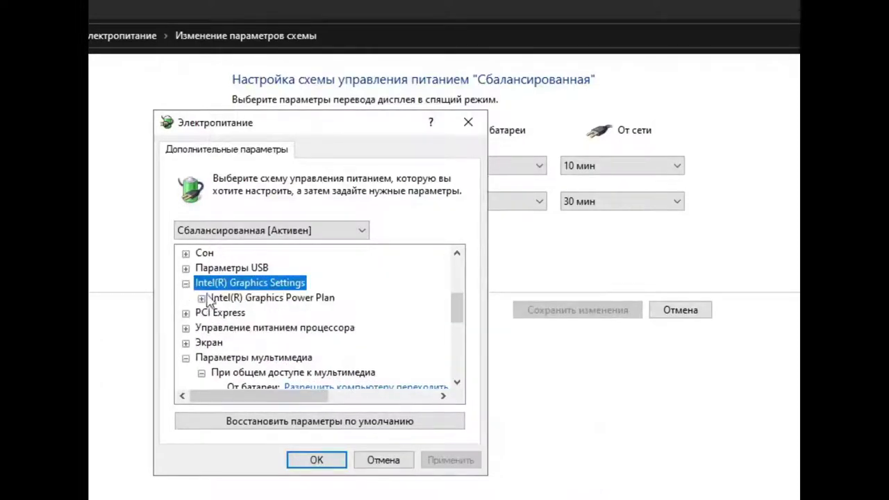
pyautogui.click(201, 298)
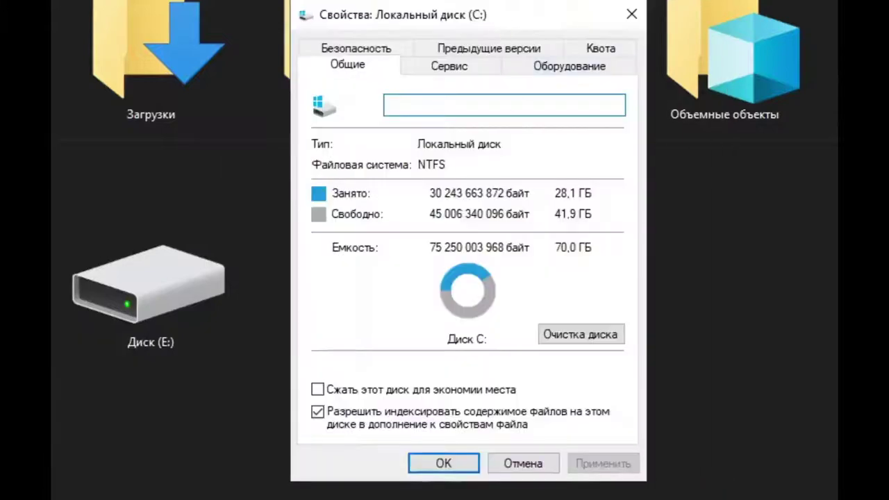
# Disable content indexing on local disk C:, applying the change to all subfolders and files with administrator rights
pyautogui.click(317, 412)
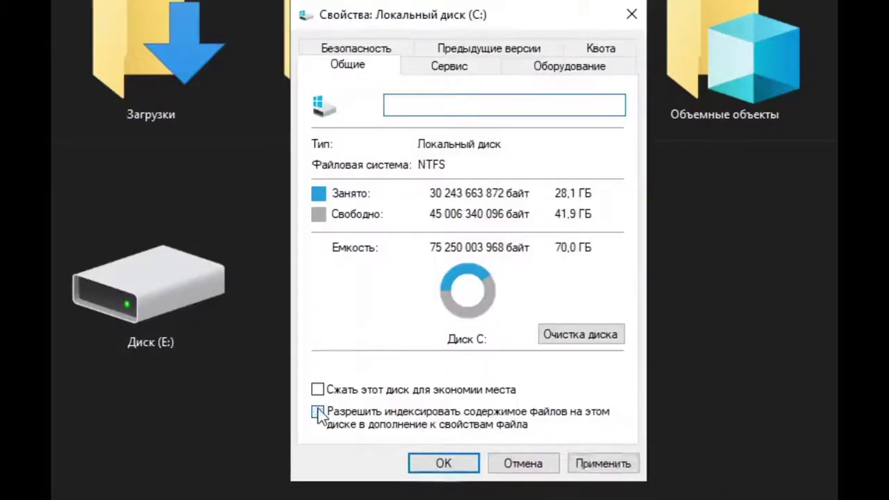
pyautogui.click(610, 465)
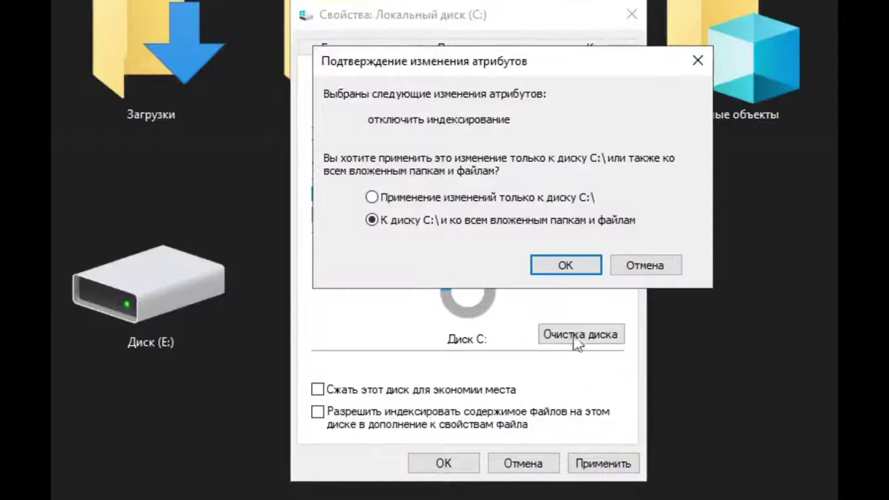
pyautogui.click(566, 267)
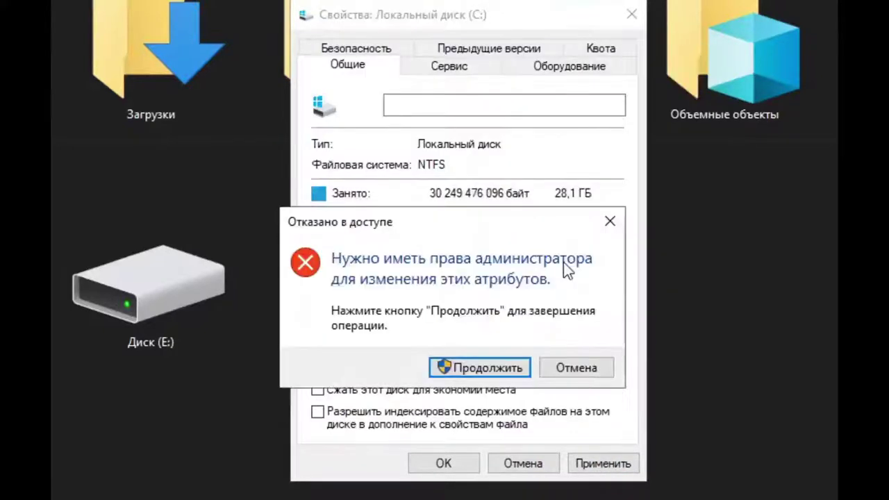
pyautogui.click(488, 368)
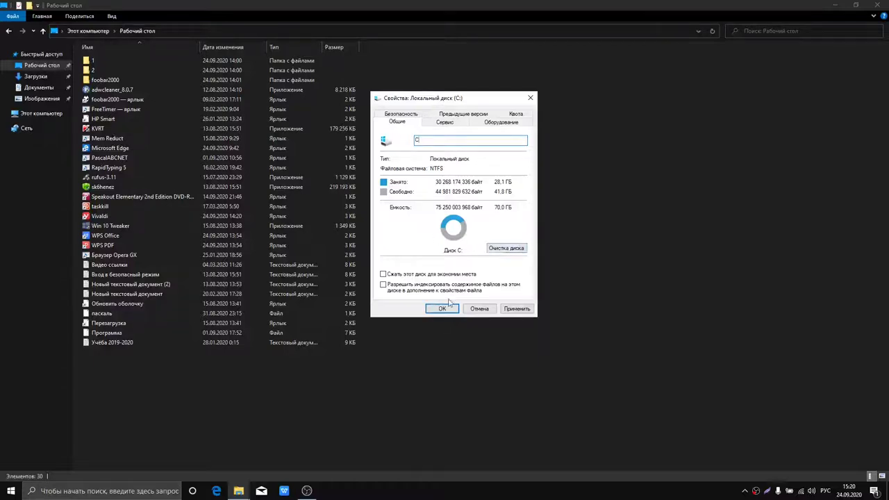
# Turn off scheduled optimization in the drive optimization settings reached from the C: disk's properties
pyautogui.click(451, 124)
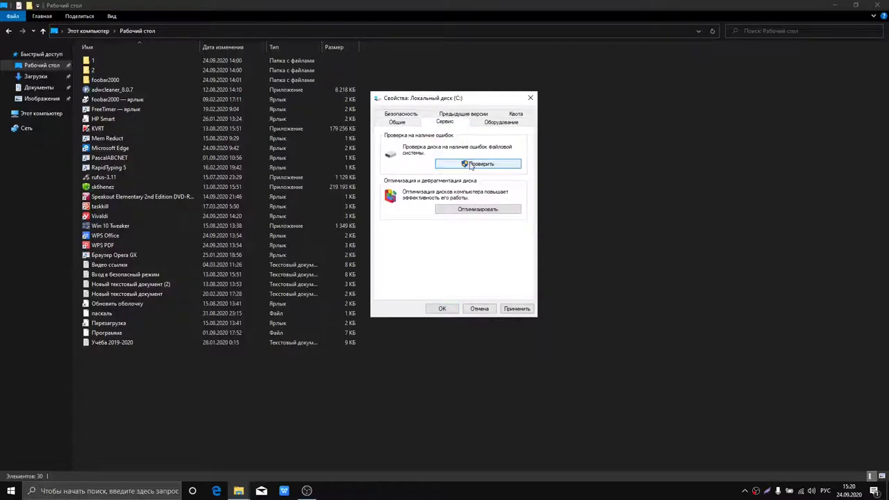
pyautogui.click(475, 209)
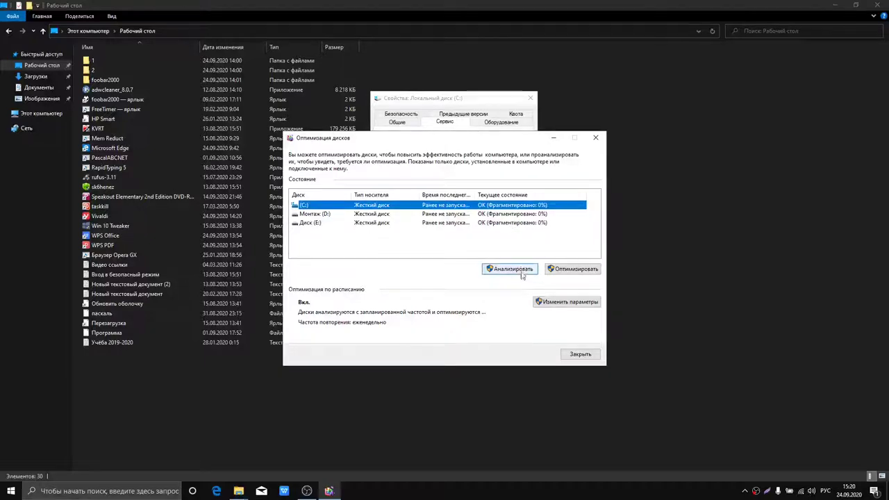
pyautogui.click(556, 306)
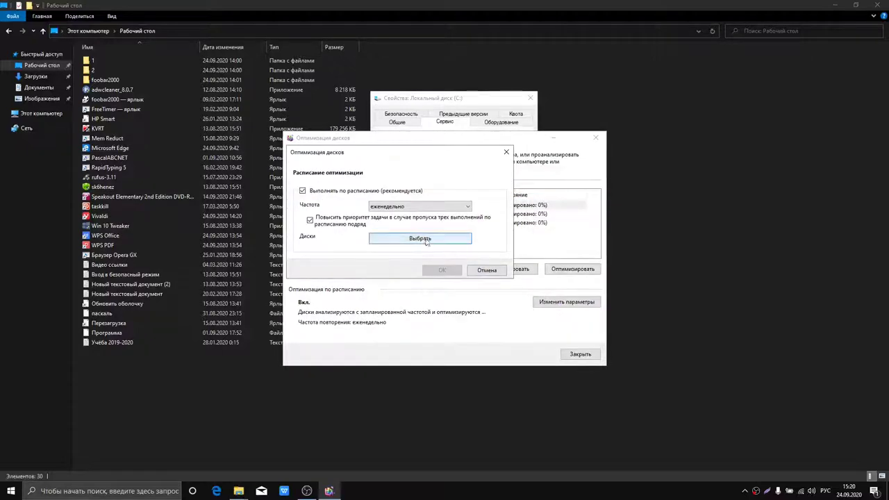
pyautogui.click(303, 191)
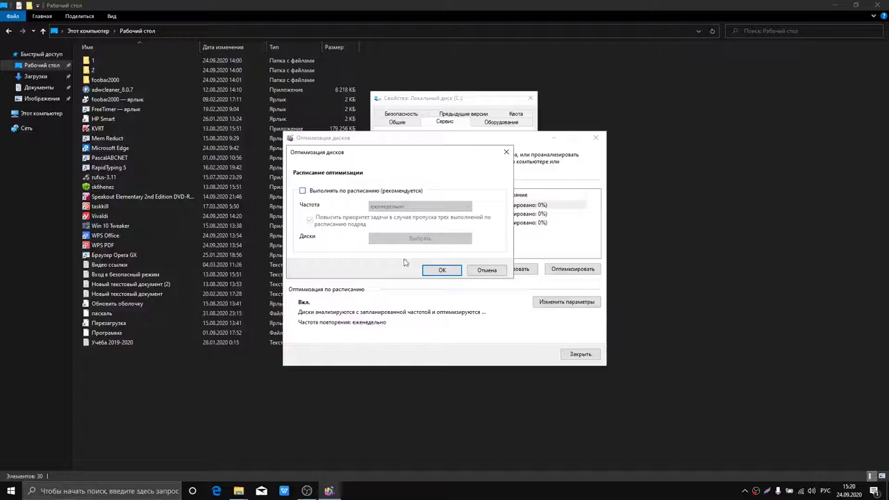
pyautogui.click(442, 271)
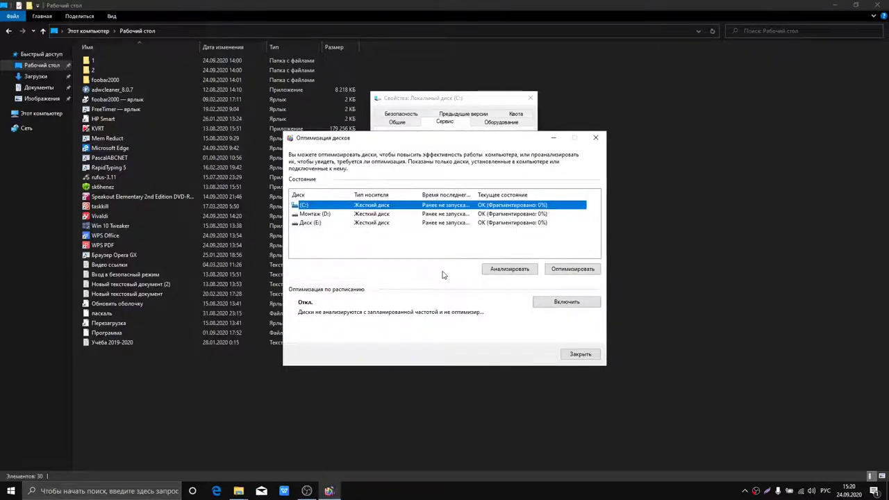
# Check the current status of drives C:, D: and E: and start optimizing drive C:
pyautogui.click(510, 215)
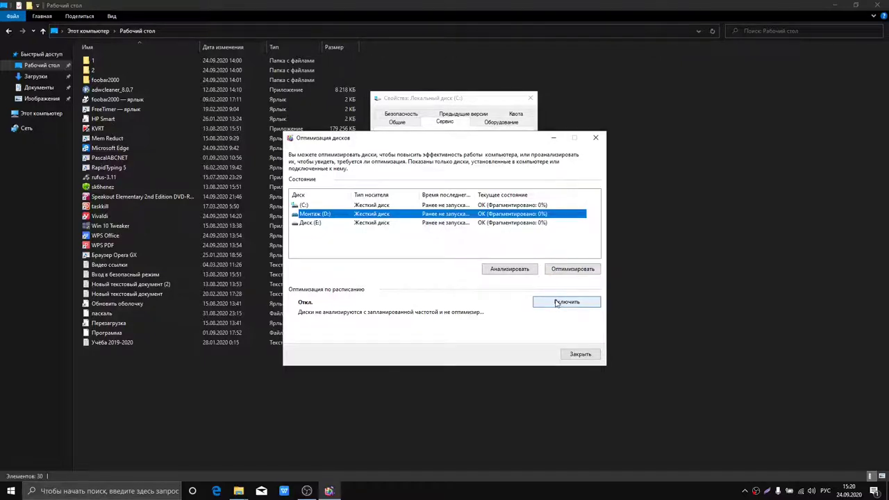
pyautogui.click(489, 223)
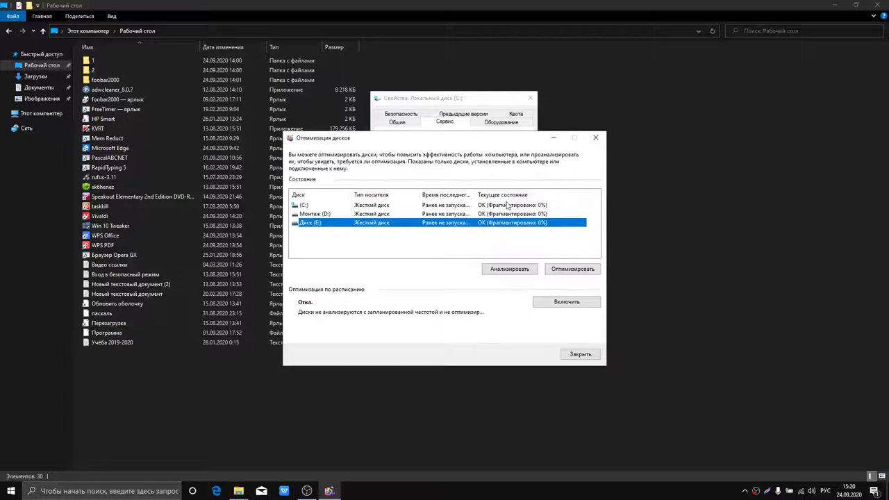
pyautogui.click(508, 205)
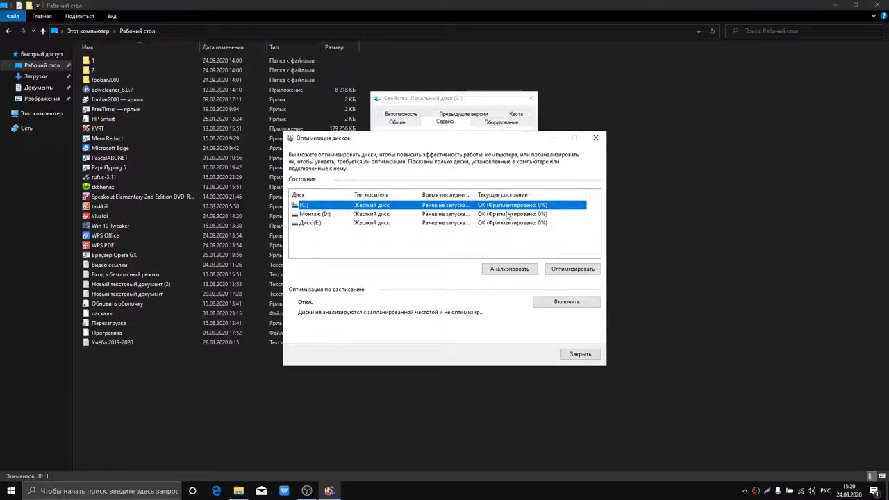
pyautogui.click(508, 215)
pyautogui.click(508, 223)
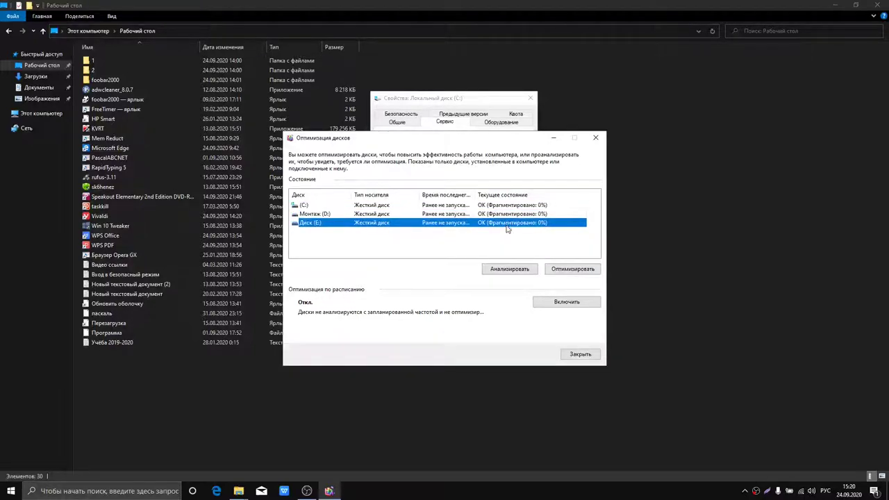
pyautogui.click(502, 215)
pyautogui.click(493, 205)
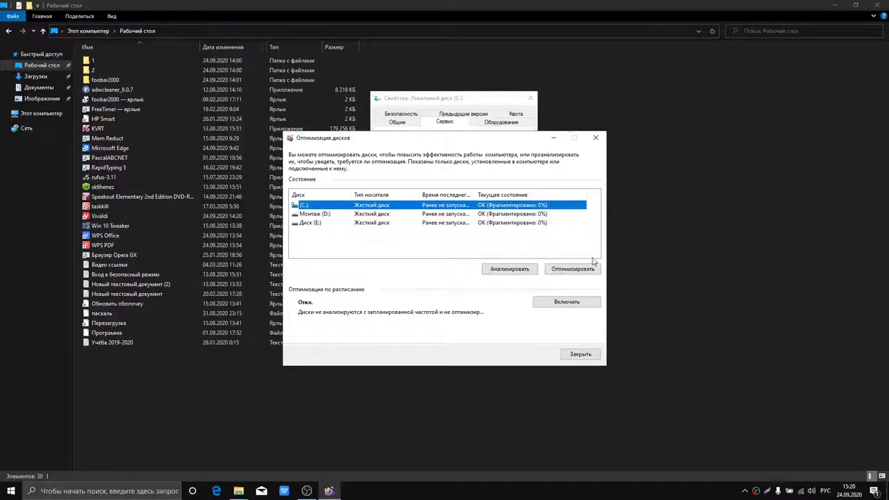
pyautogui.click(586, 270)
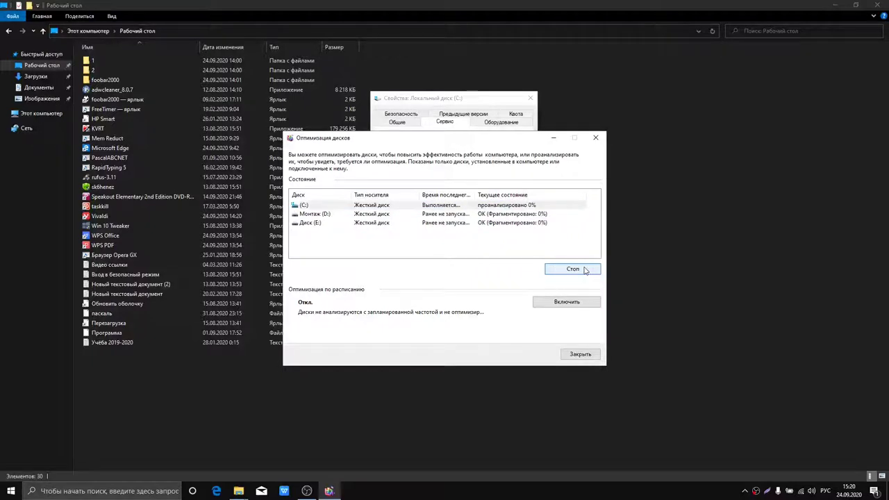